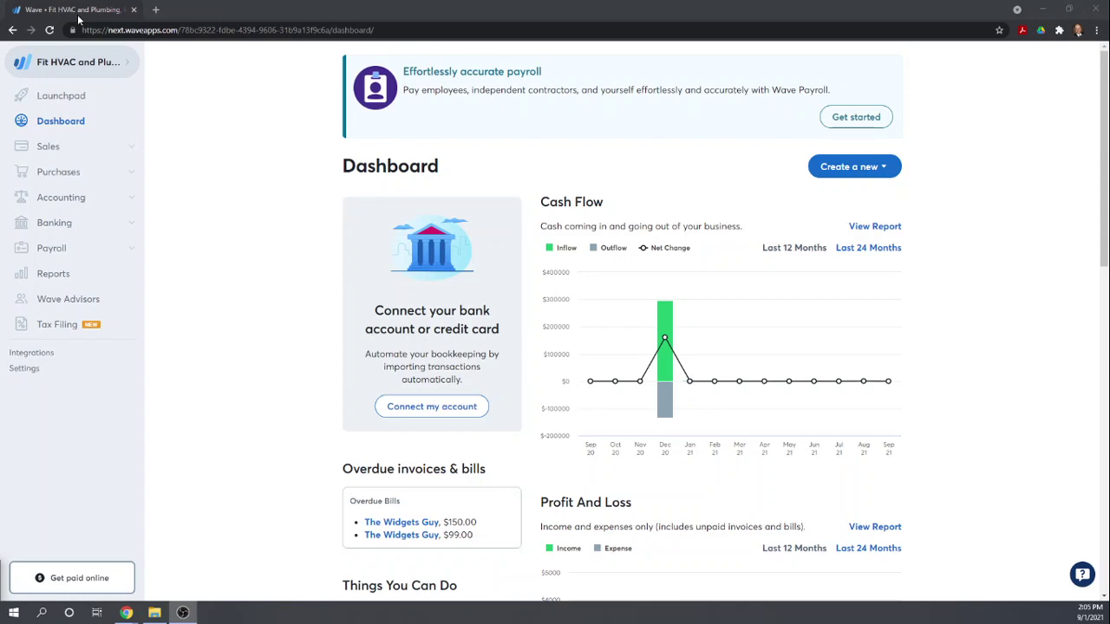
# Step: Move the Wave tab into the window holding the Case Study document and read its Chapter 5: Fixed Assets & LT Debt instructions
pyautogui.moveTo(78, 17); pyautogui.dragTo(380, 32)
pyautogui.doubleClick(381, 26)
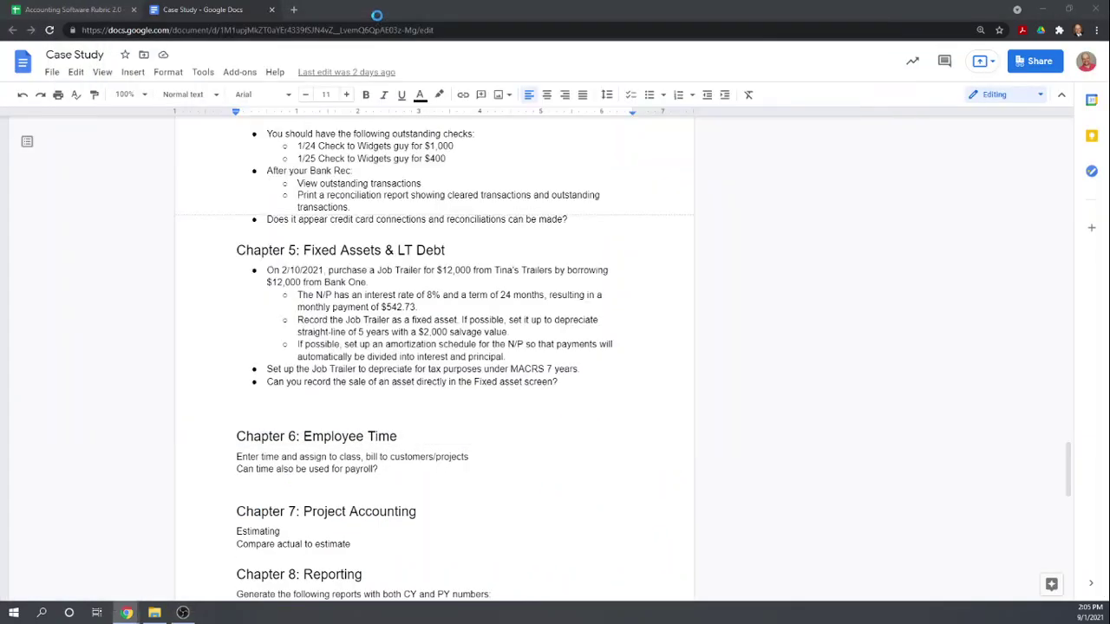
pyautogui.click(198, 10)
pyautogui.scroll(1, 386, 346)
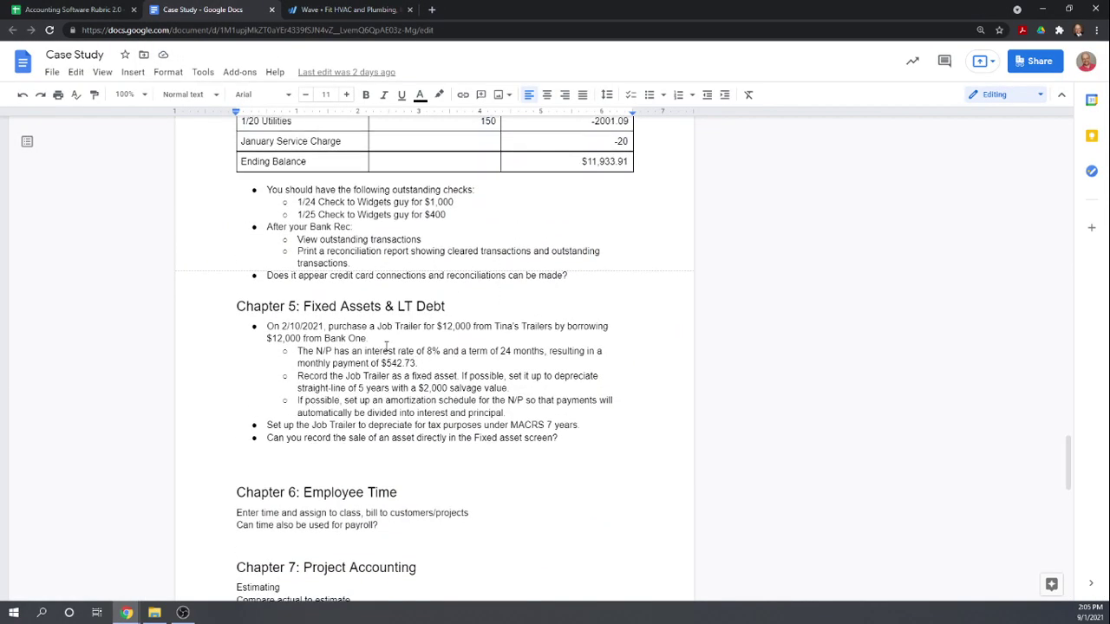
pyautogui.scroll(-2, 385, 346)
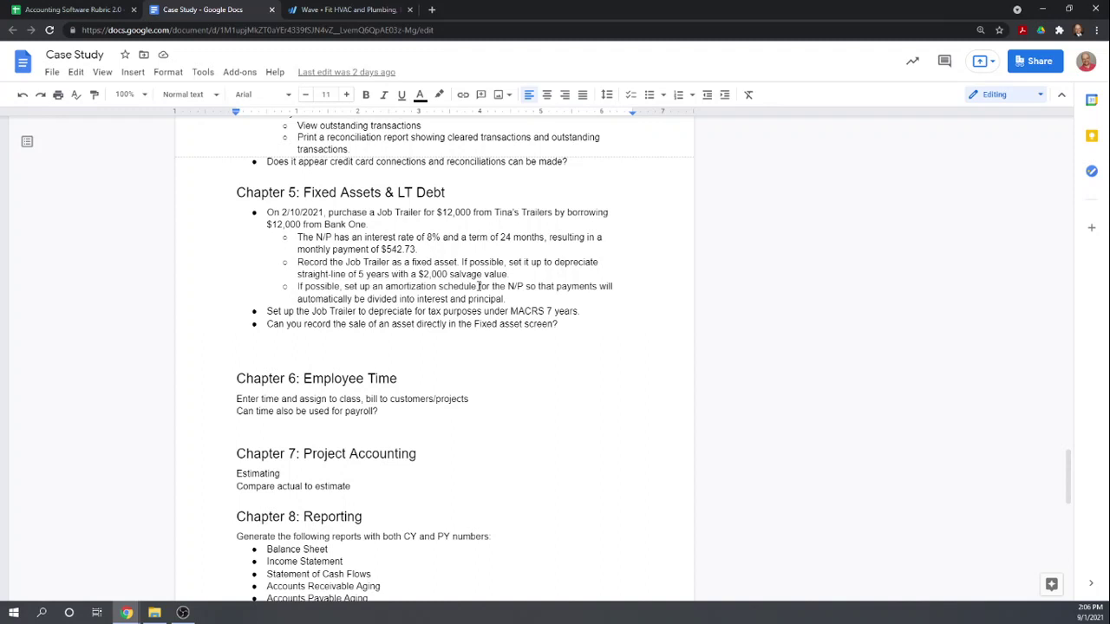
# Step: Switch to Wave and review the asset accounts in the Chart of Accounts, including Property, Plant, Equipment and Depreciation and Amortization
pyautogui.click(331, 9)
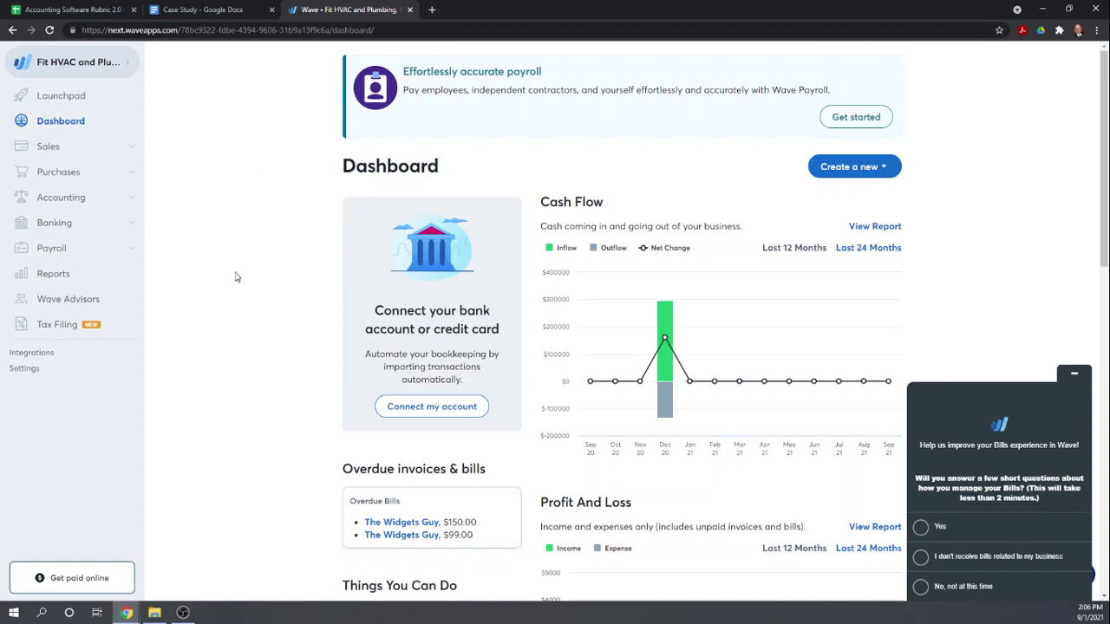
pyautogui.click(134, 200)
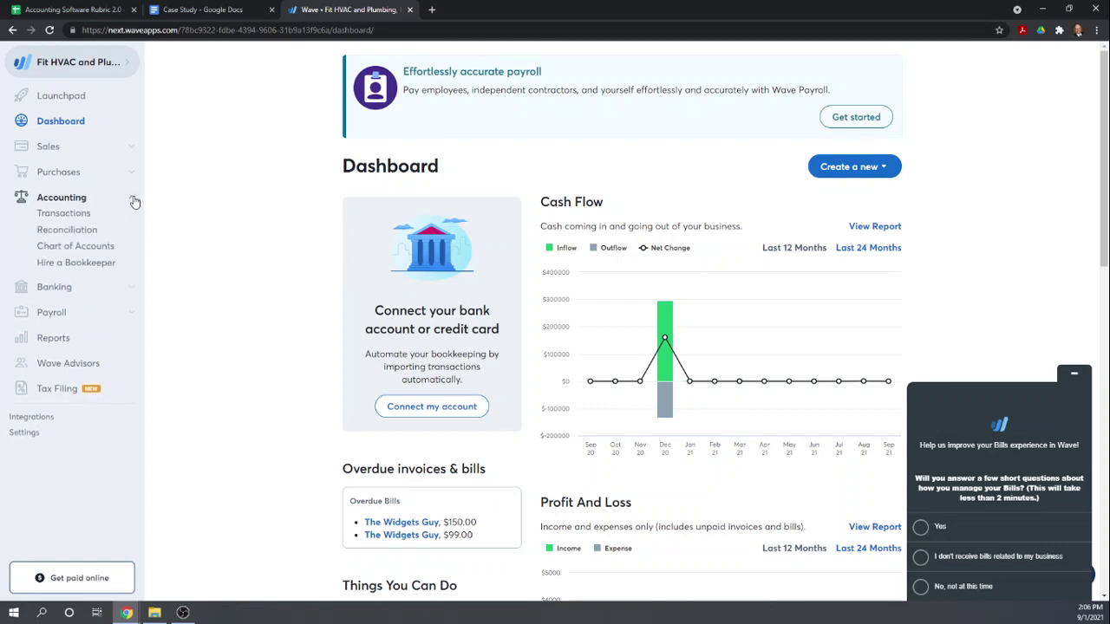
pyautogui.click(78, 257)
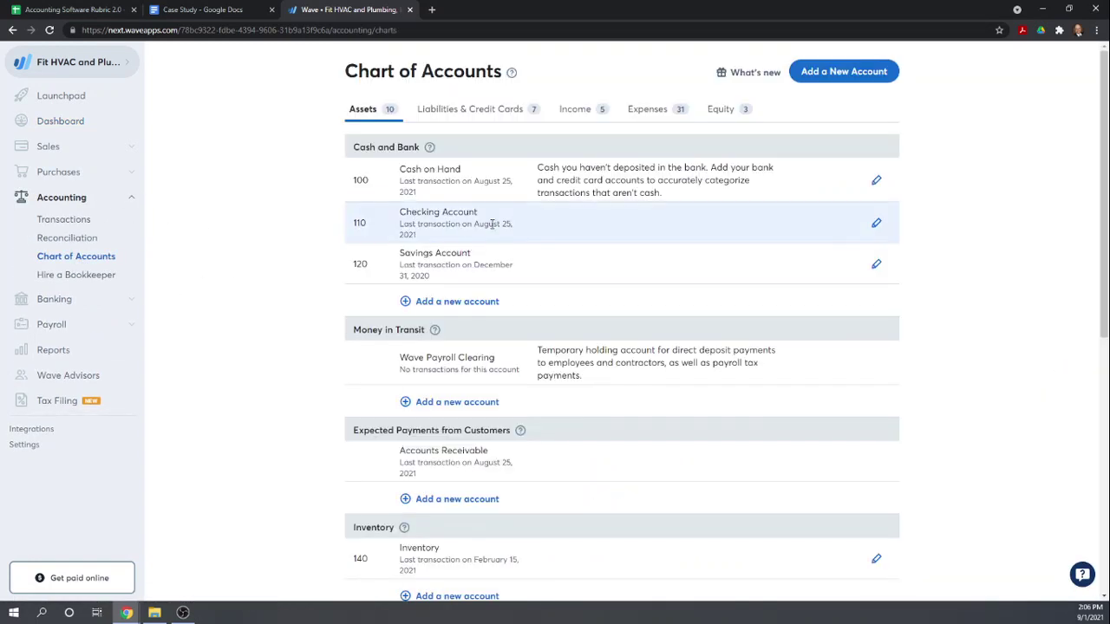
pyautogui.scroll(-3, 488, 223)
pyautogui.scroll(-1, 492, 223)
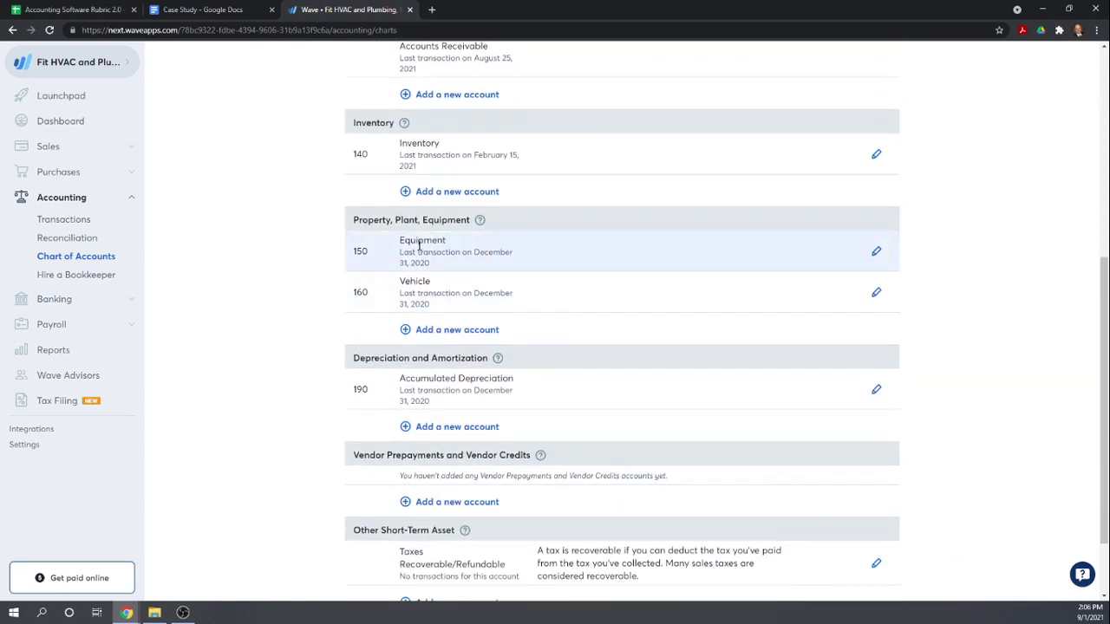
pyautogui.scroll(-1, 287, 240)
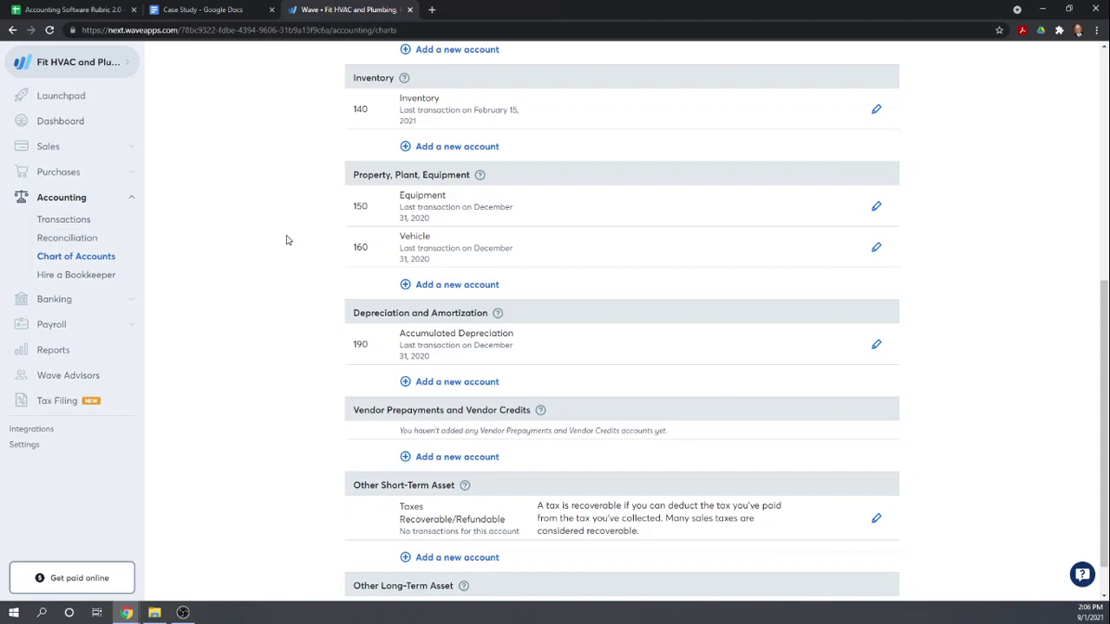
pyautogui.scroll(5, 486, 216)
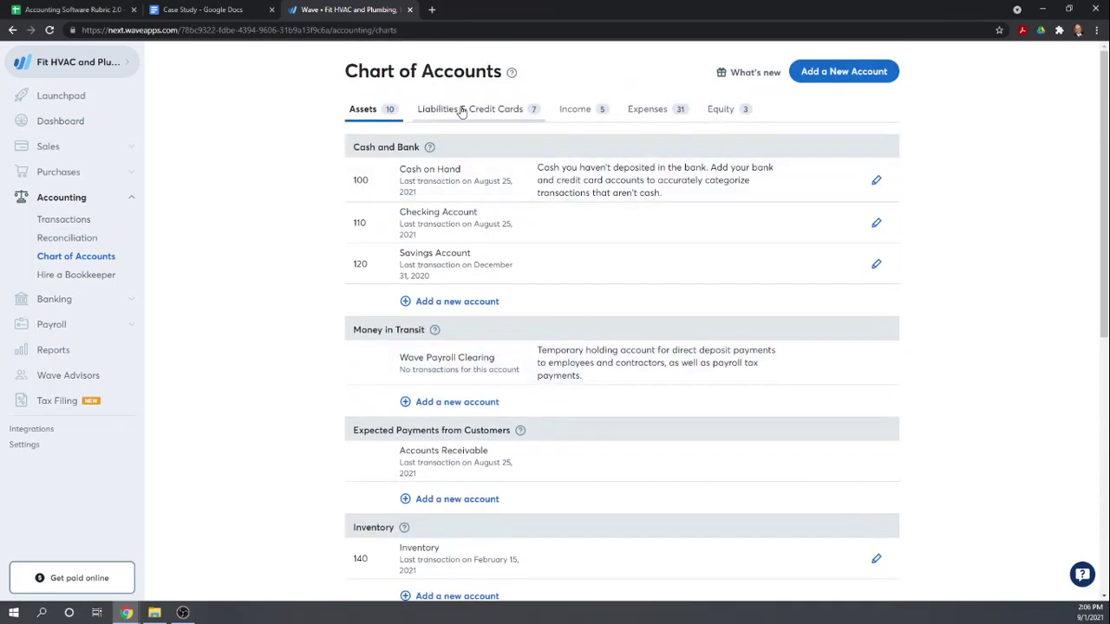
# Step: Add an Other Long-Term Liability account named Bank One Note Payable to the chart of accounts, leaving its account ID blank
pyautogui.click(463, 111)
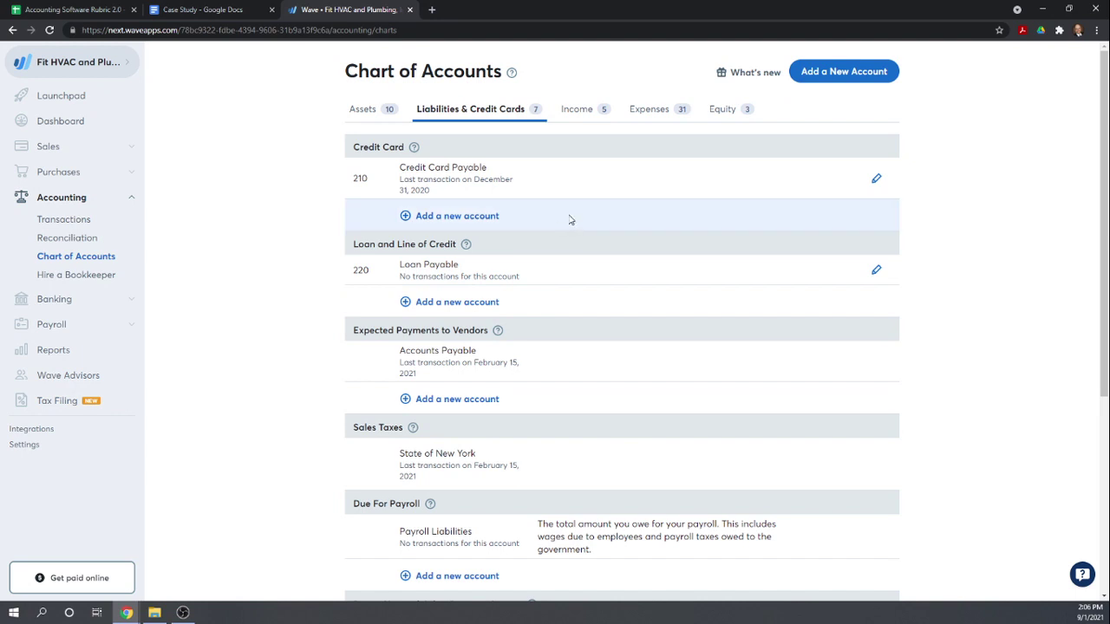
pyautogui.scroll(-2, 568, 219)
pyautogui.scroll(-2, 570, 221)
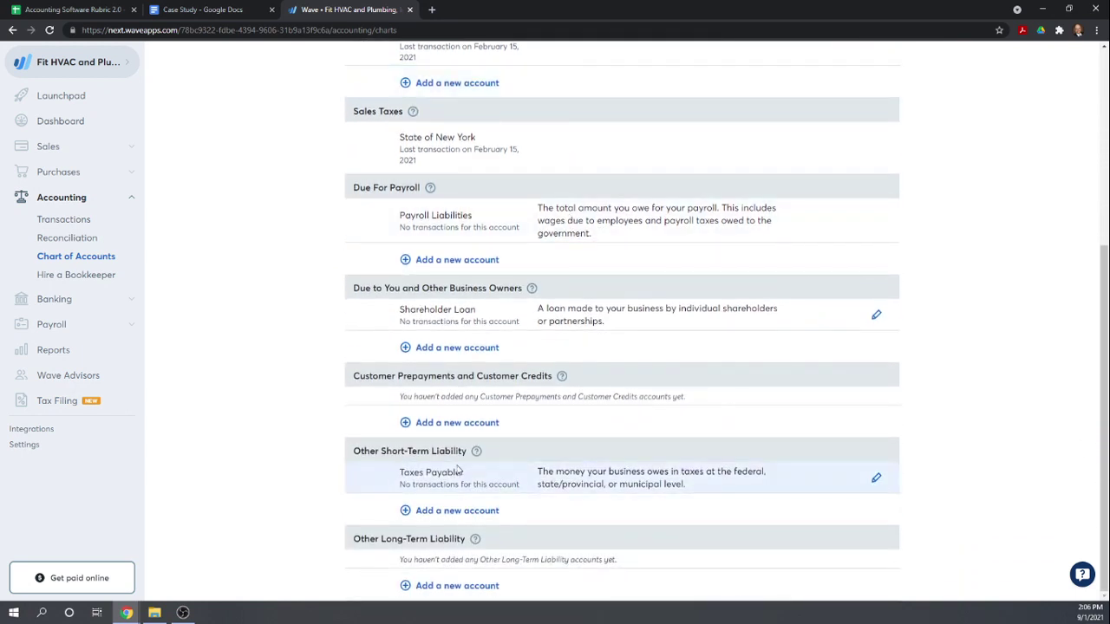
pyautogui.click(436, 587)
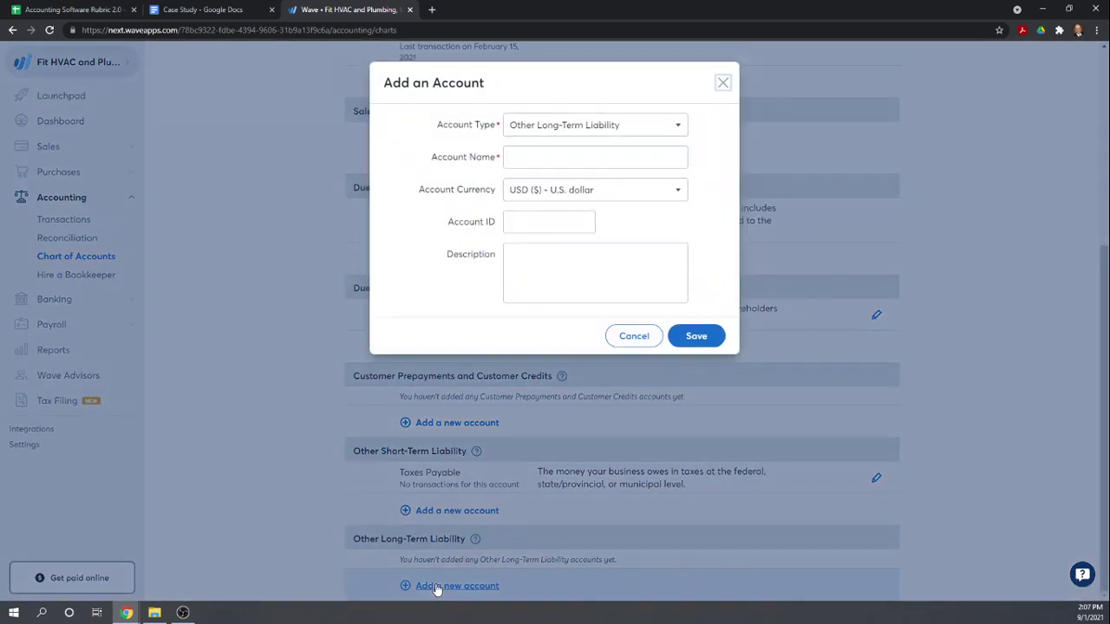
pyautogui.click(218, 14)
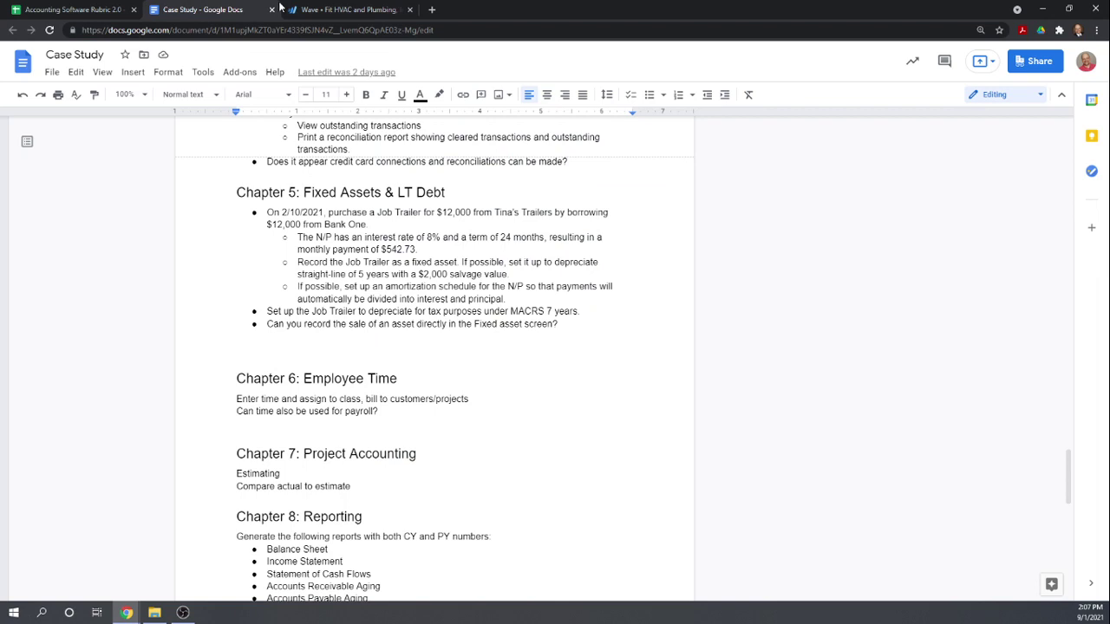
pyautogui.click(337, 12)
pyautogui.click(554, 158)
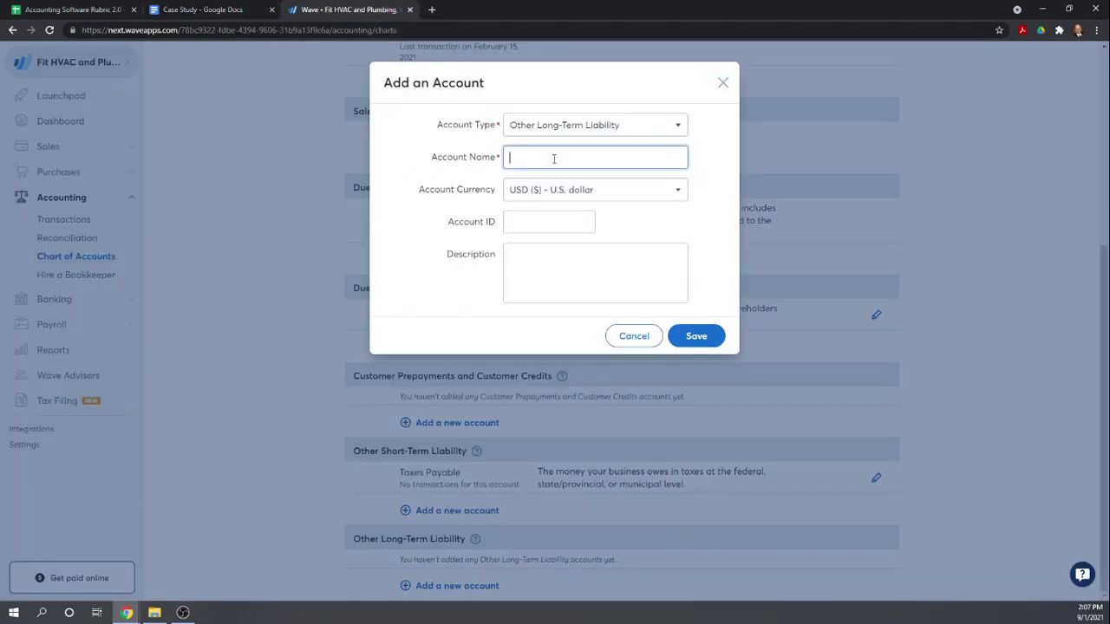
pyautogui.write('Bank')
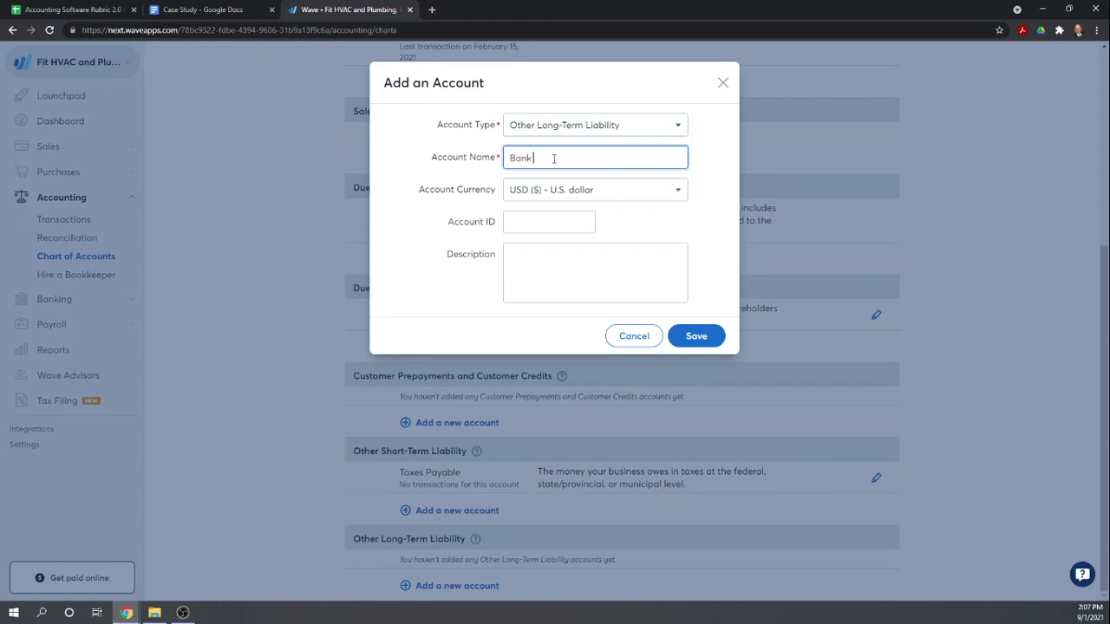
pyautogui.write(' One Note Payable')
pyautogui.click(535, 221)
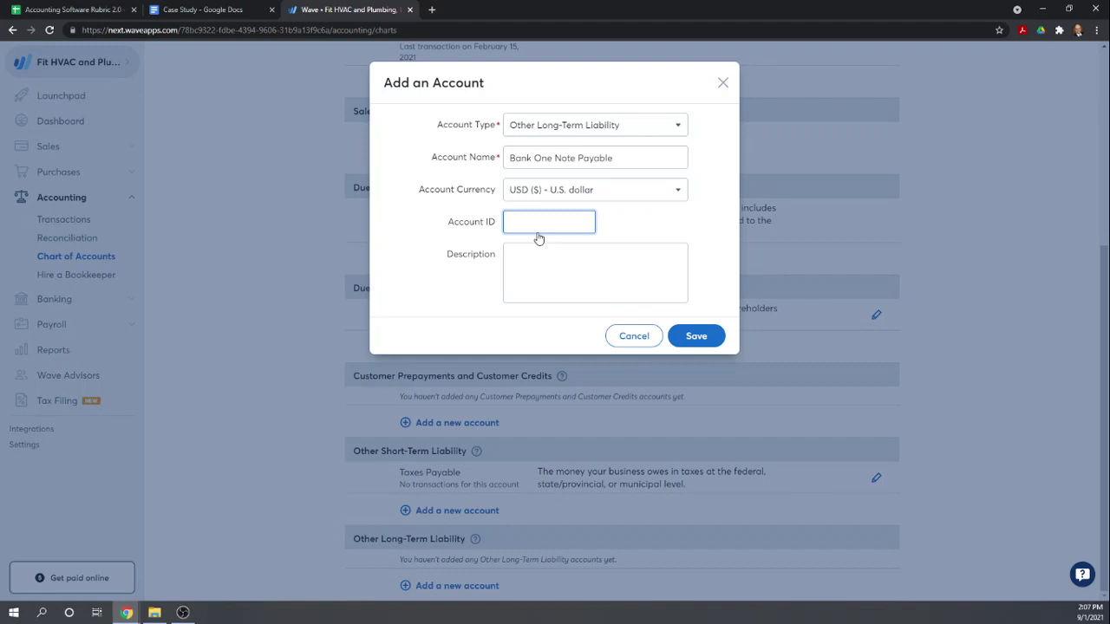
pyautogui.click(696, 336)
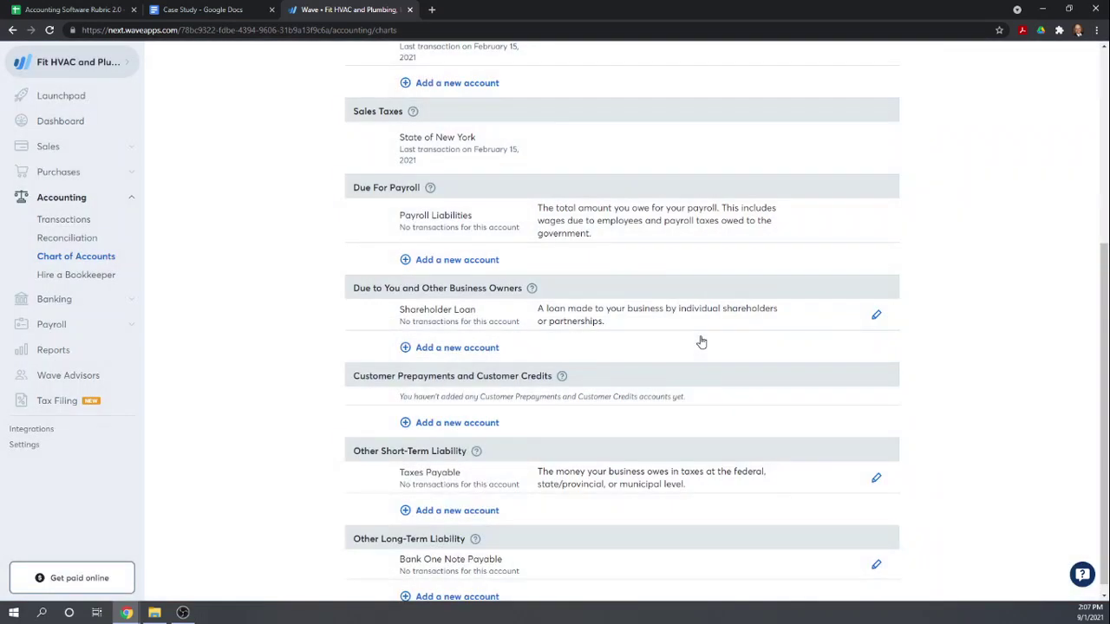
# Step: Start a new journal transaction from the accounting transactions list
pyautogui.scroll(-1, 573, 432)
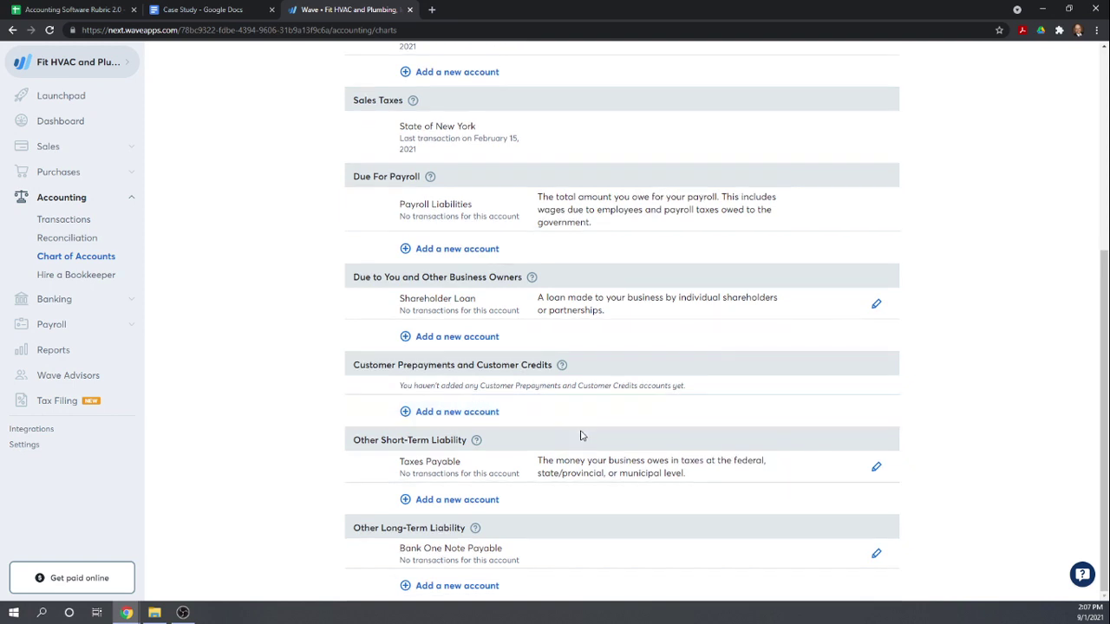
pyautogui.scroll(4, 581, 436)
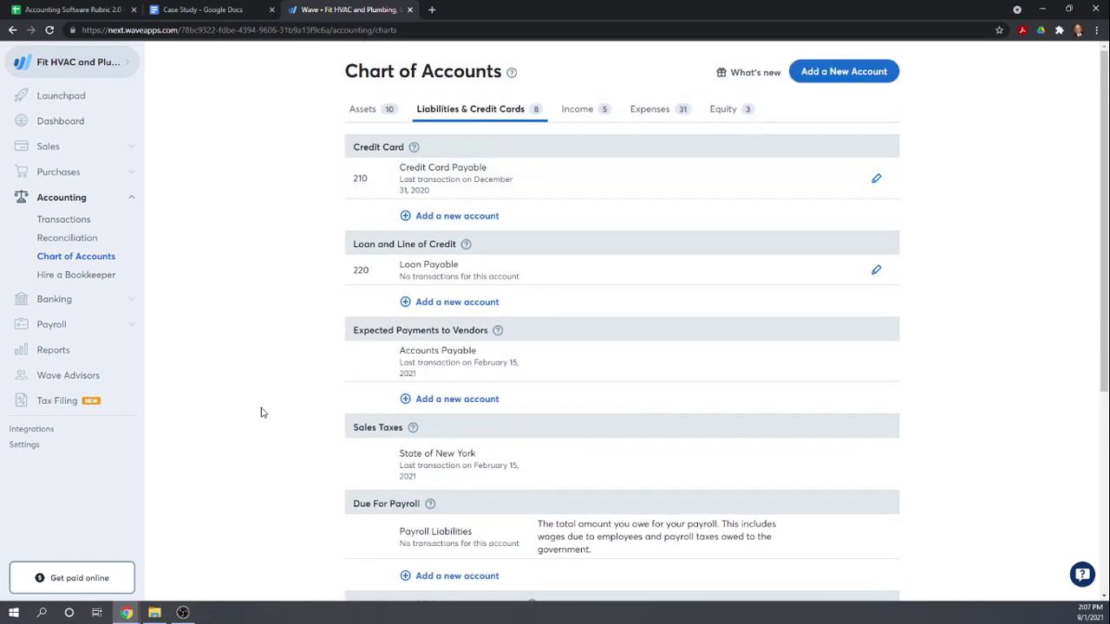
pyautogui.click(62, 220)
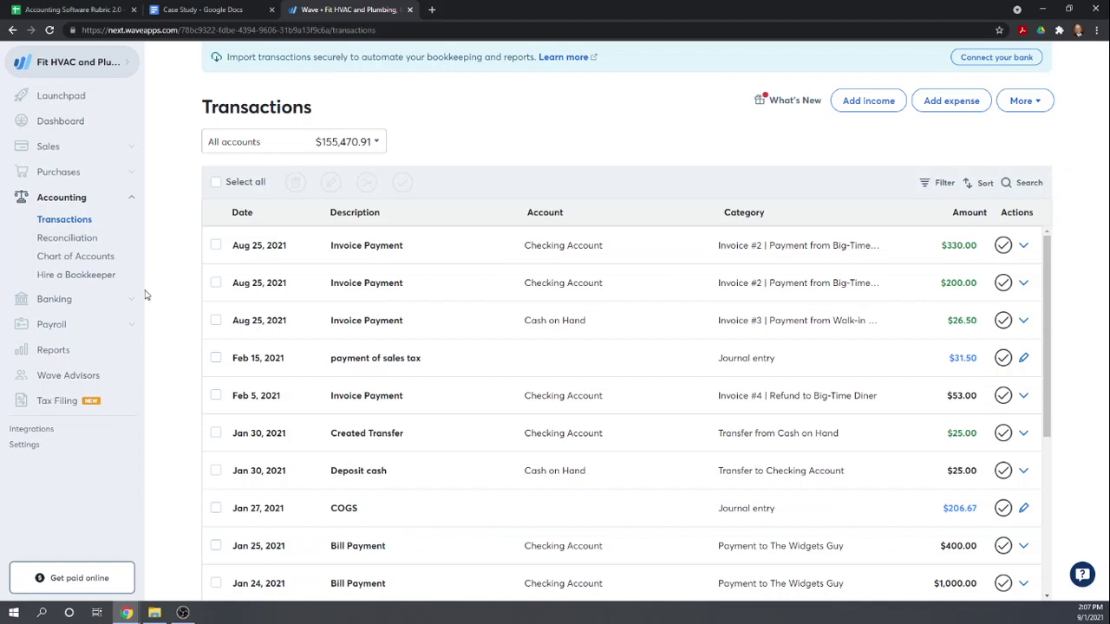
pyautogui.click(1029, 103)
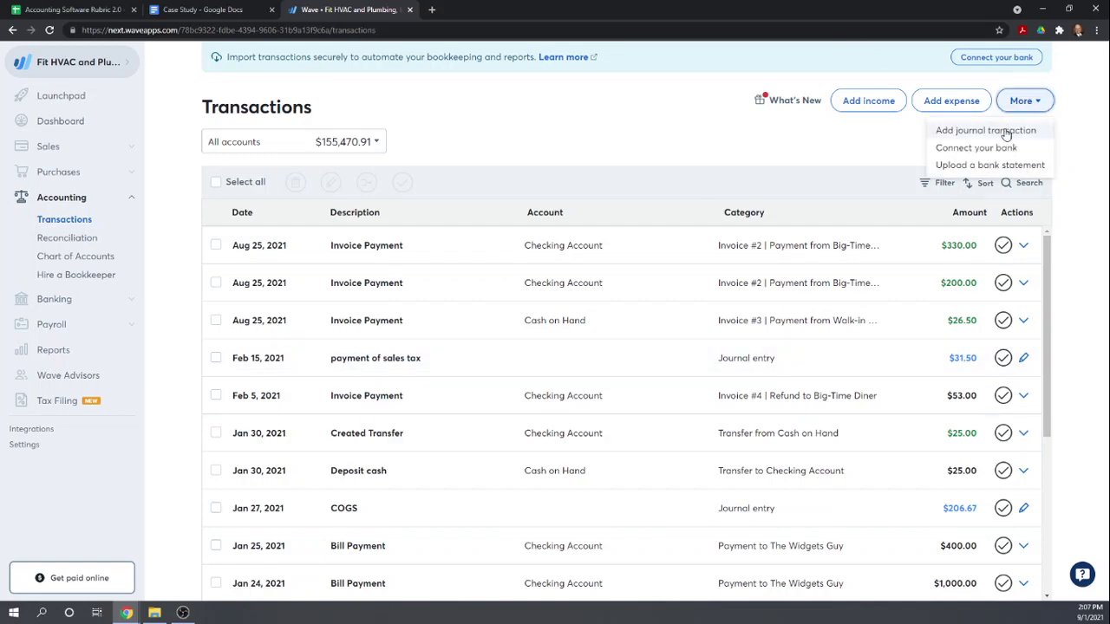
pyautogui.click(998, 130)
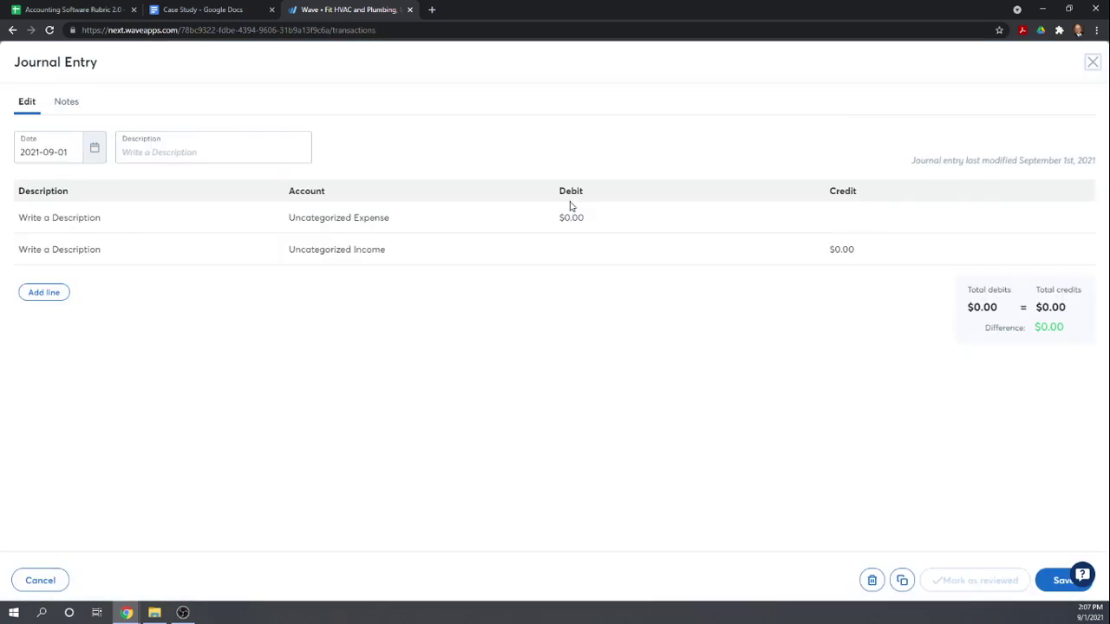
# Step: Date the journal entry 2021-02-10 and describe it as Job Trailer
pyautogui.click(93, 152)
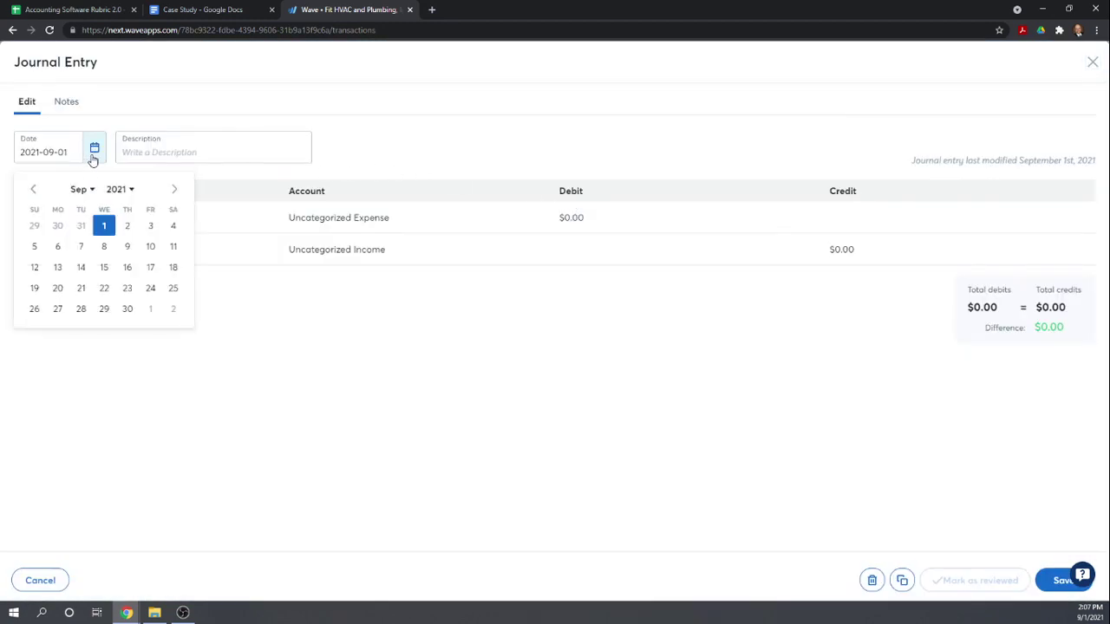
pyautogui.tripleClick(33, 191)
pyautogui.doubleClick(33, 190)
pyautogui.click(33, 189)
pyautogui.click(33, 190)
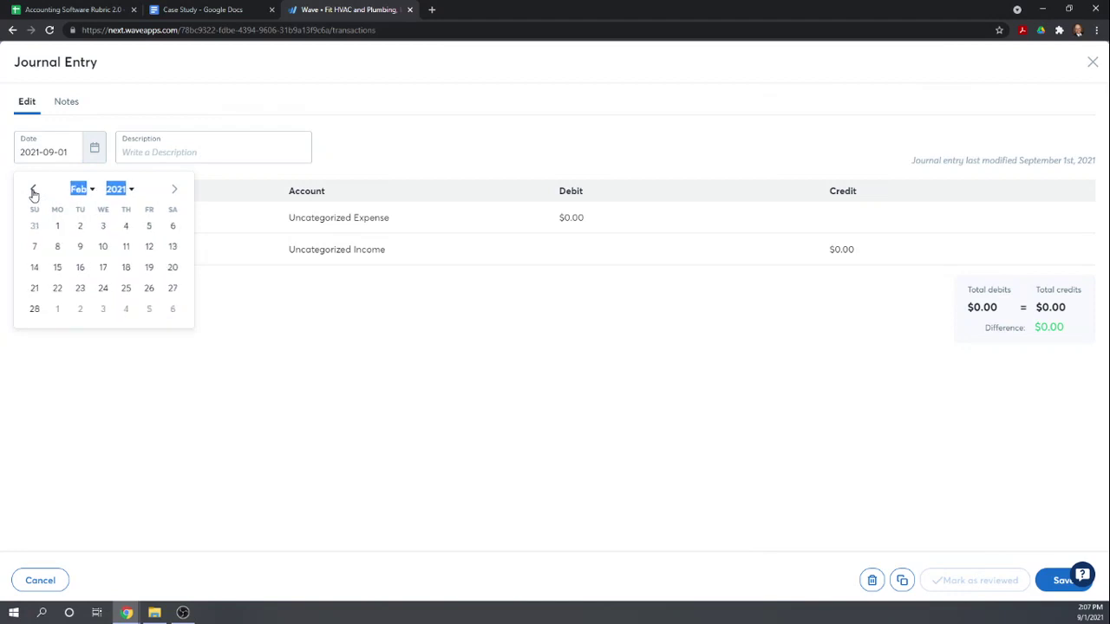
pyautogui.click(102, 247)
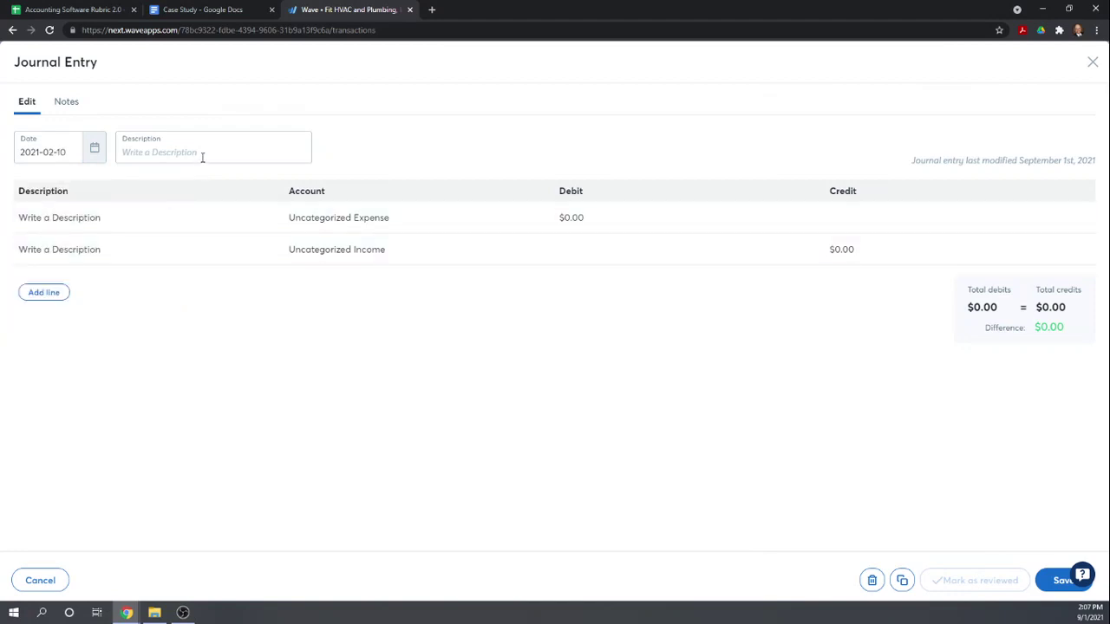
pyautogui.click(203, 154)
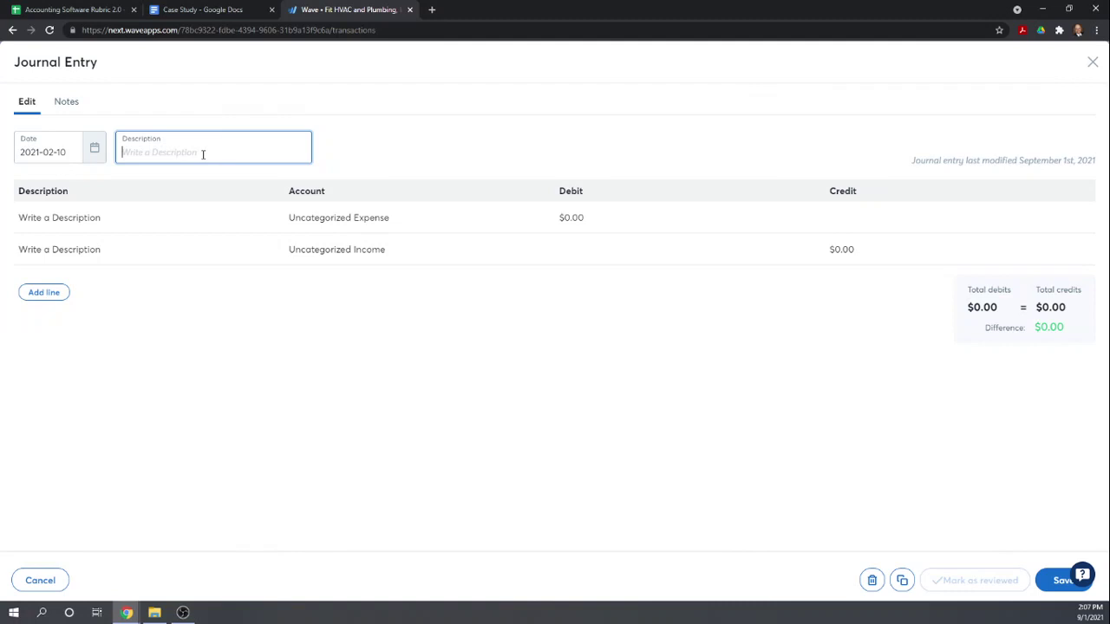
pyautogui.write('Job Trailer')
pyautogui.press('Tab')
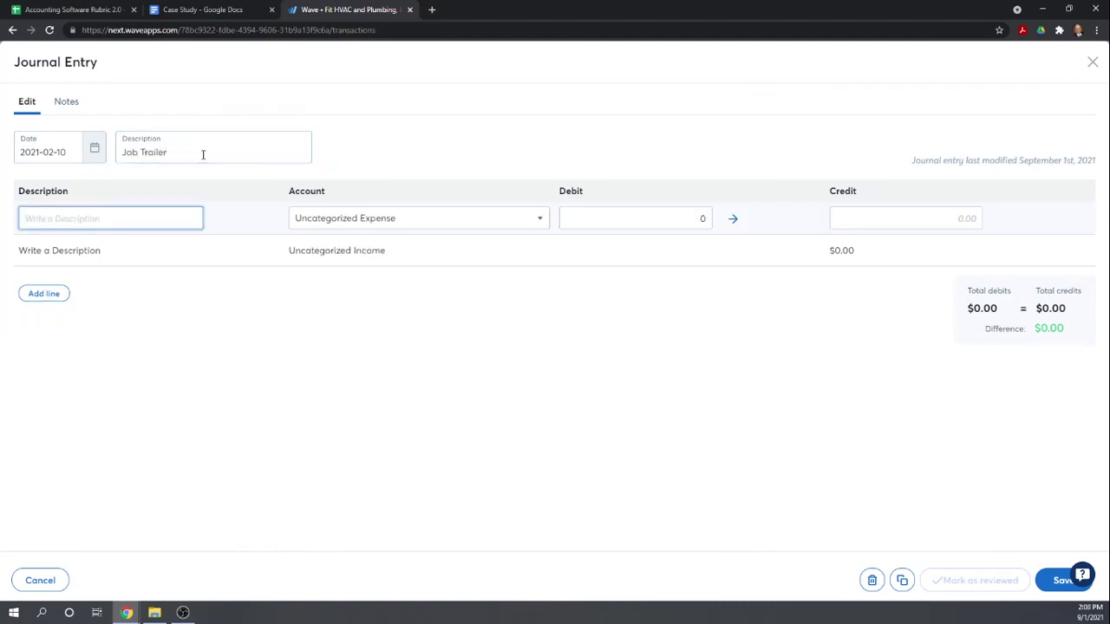
# Step: Fill in the first journal line with the description Job Trailer, the Equipment account and a debit of 12,000
pyautogui.write('Job Trailer')
pyautogui.press('Tab')
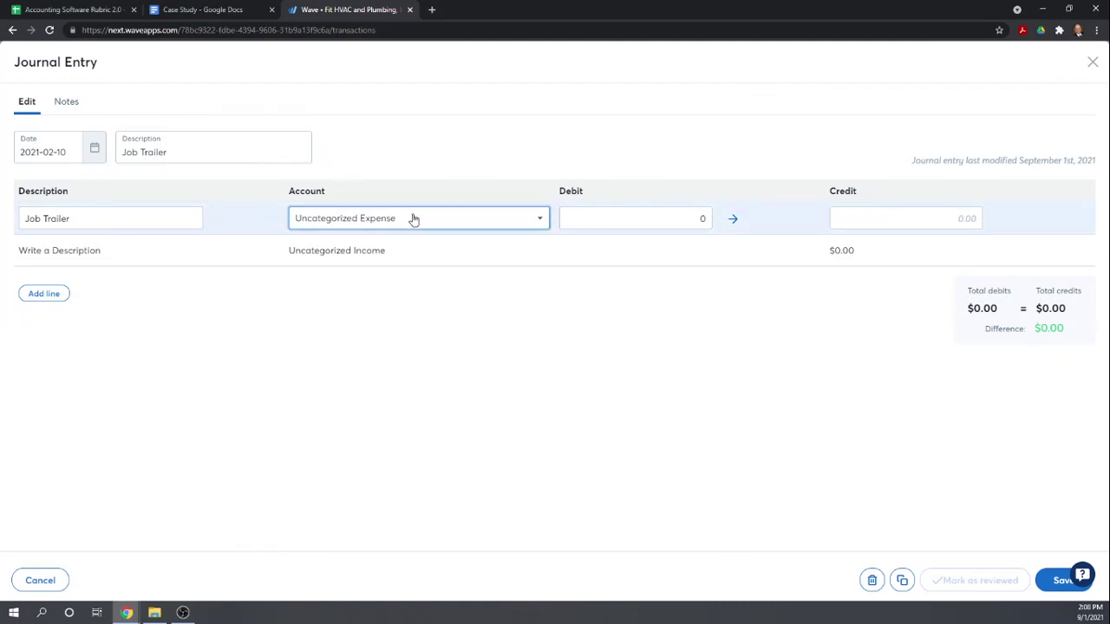
pyautogui.write('equ')
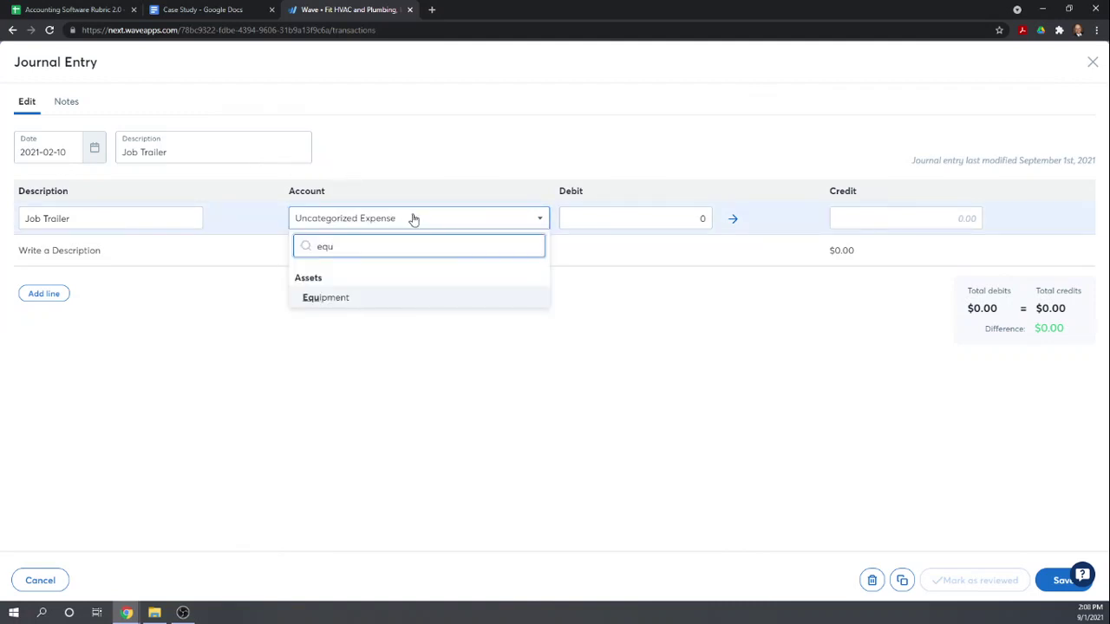
pyautogui.click(338, 299)
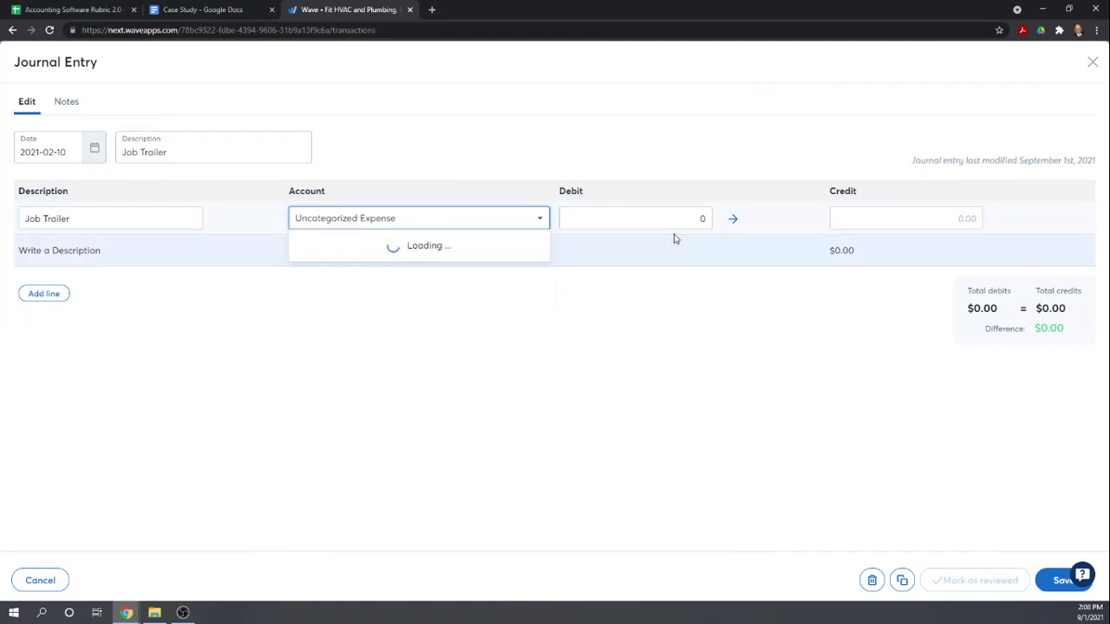
pyautogui.click(634, 219)
pyautogui.write('1200')
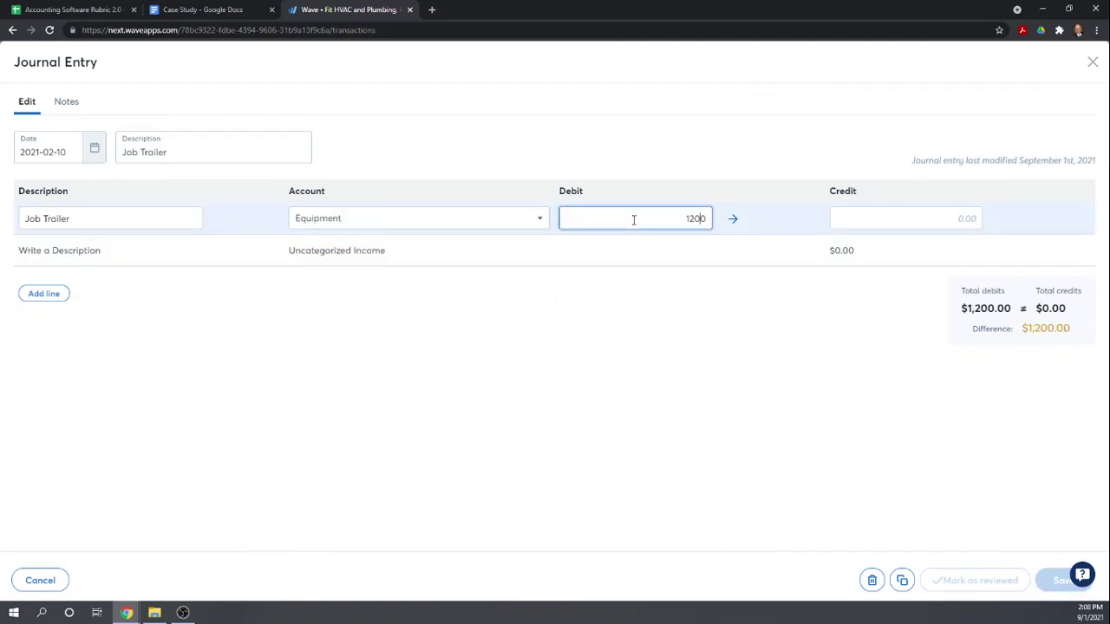
pyautogui.press('Tab')
pyautogui.press('Tab')
pyautogui.press('Tab')
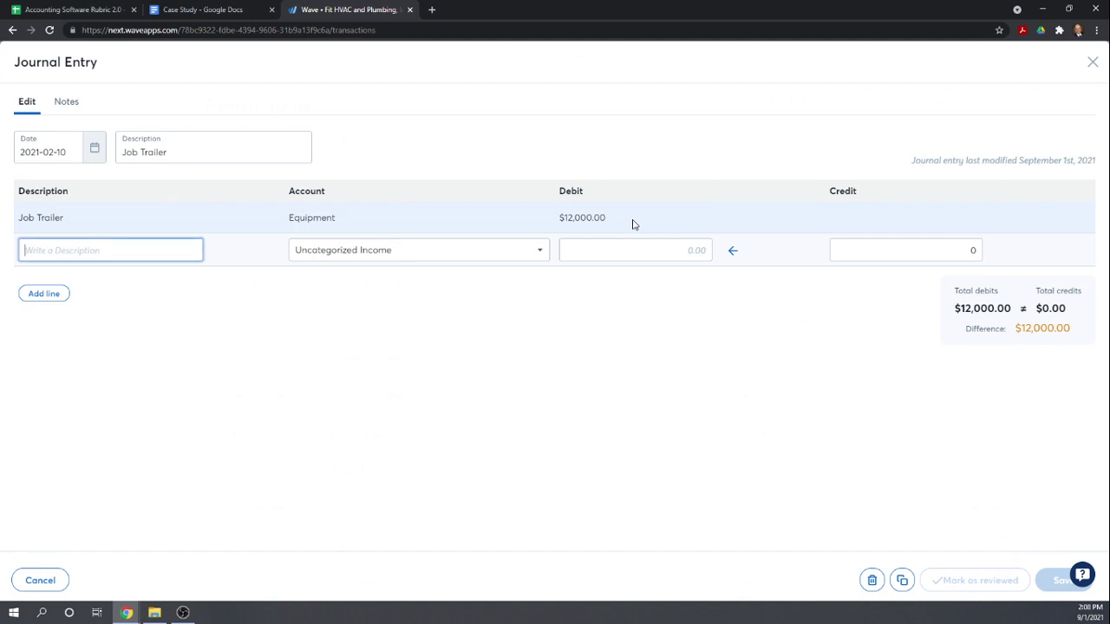
# Step: Describe the second journal line as Note payable for job trailer and assign it to the Bank One Note Payable account
pyautogui.write('Note payable for job trailer')
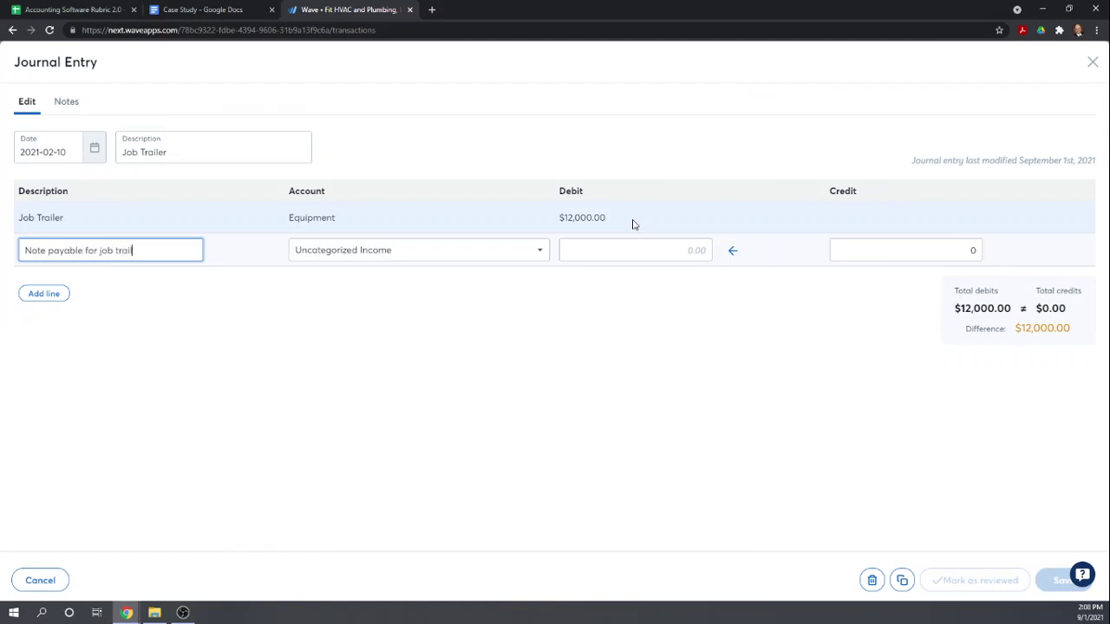
pyautogui.press('Tab')
pyautogui.write('No')
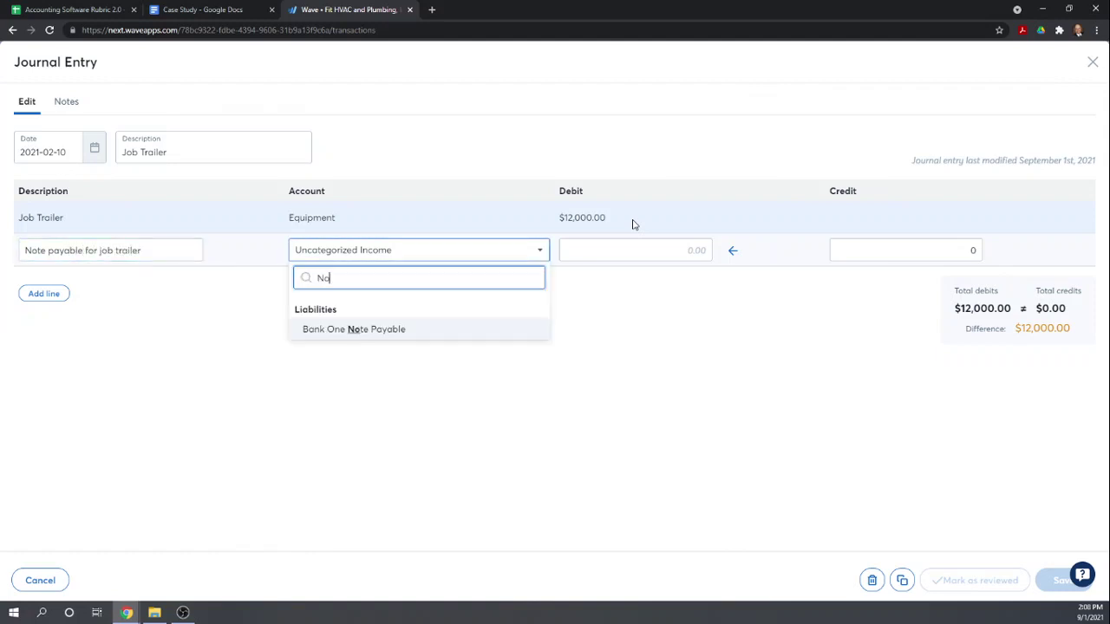
pyautogui.click(372, 329)
pyautogui.press('Tab')
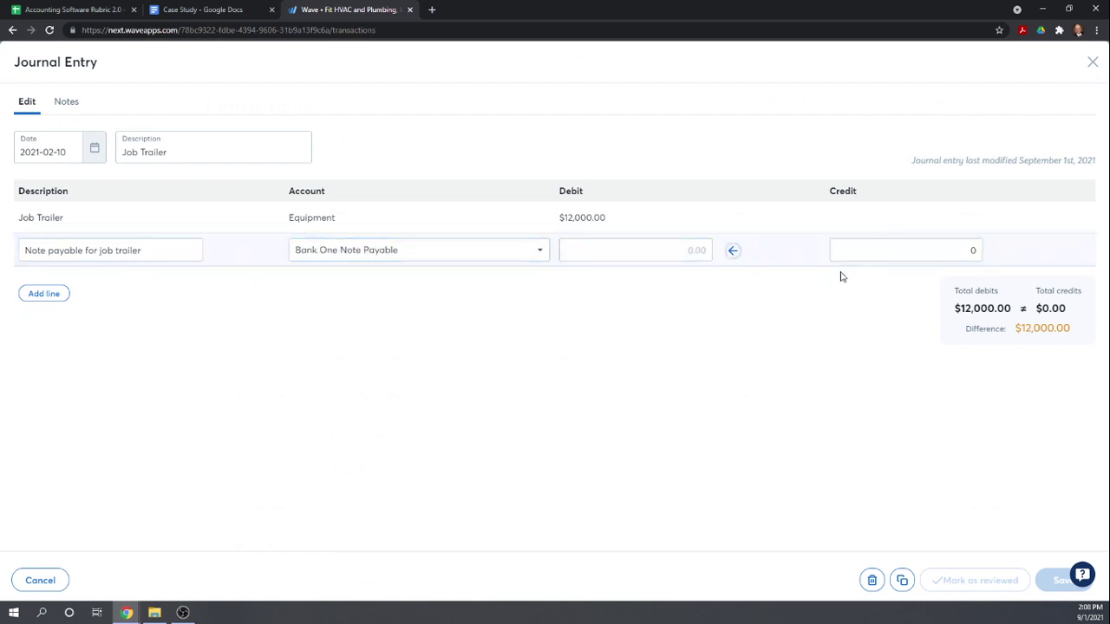
# Step: Credit the note payable line 12,000 and save the journal entry
pyautogui.click(860, 253)
pyautogui.write('120000')
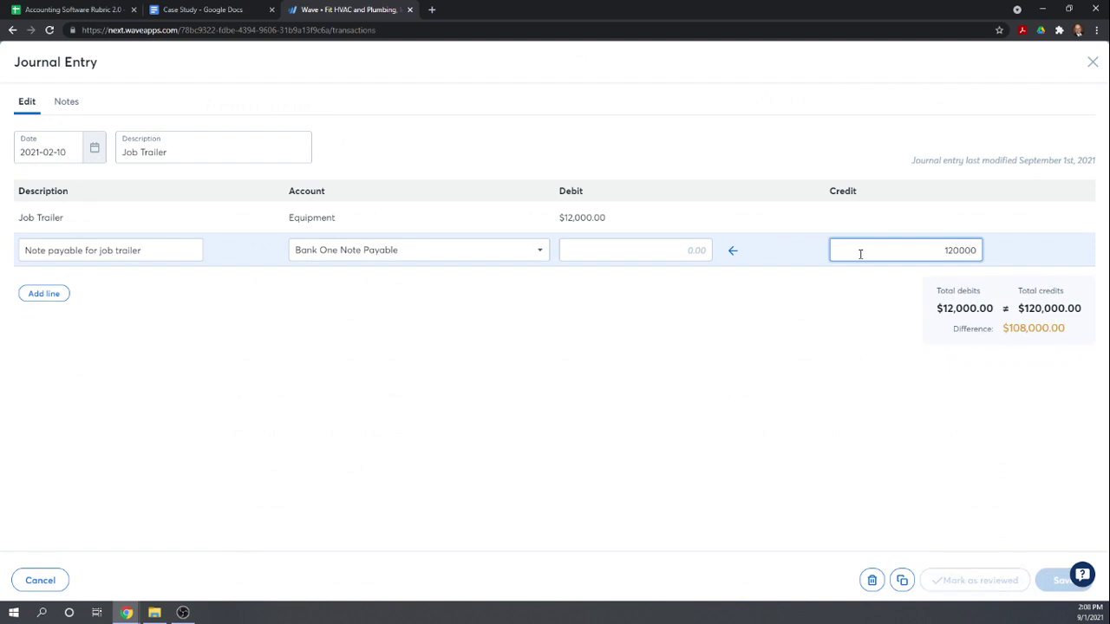
pyautogui.press('Delete')
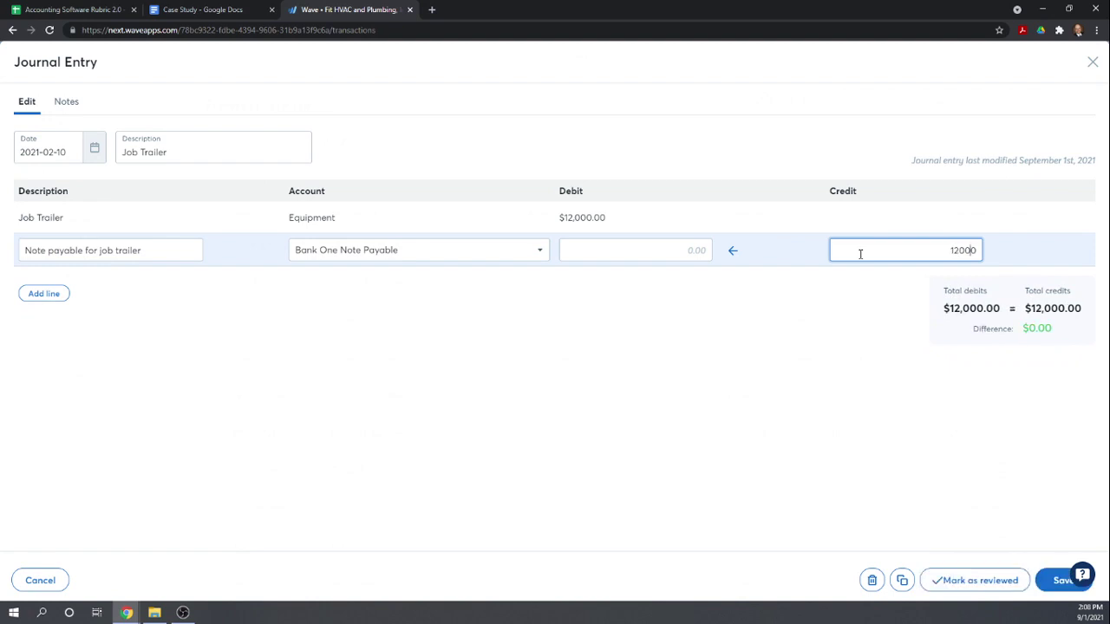
pyautogui.press('Tab')
pyautogui.click(807, 436)
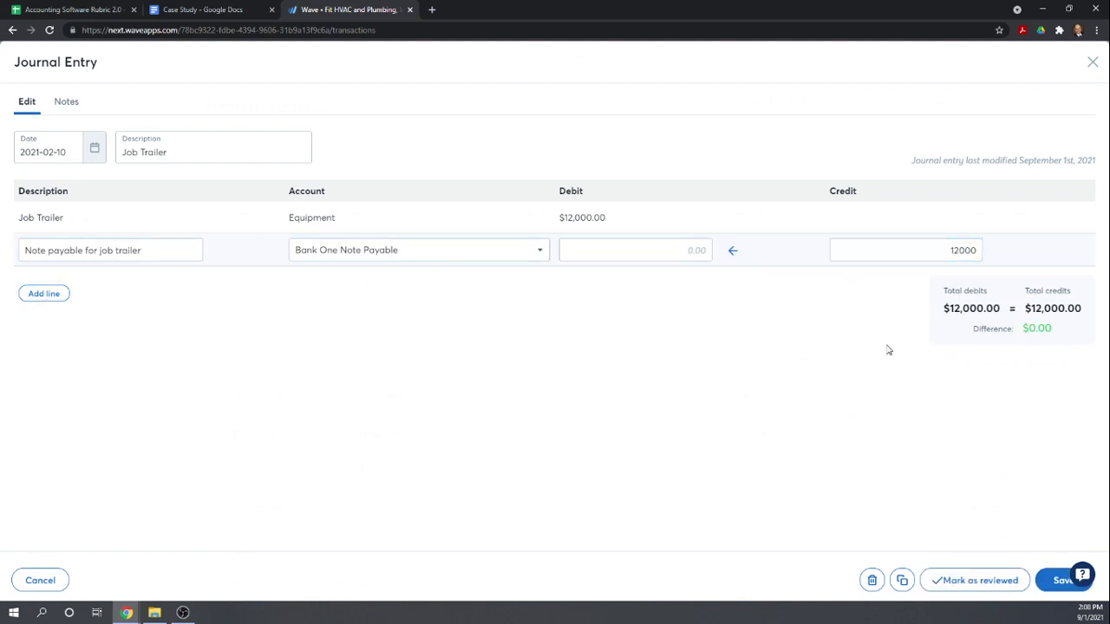
pyautogui.click(1042, 587)
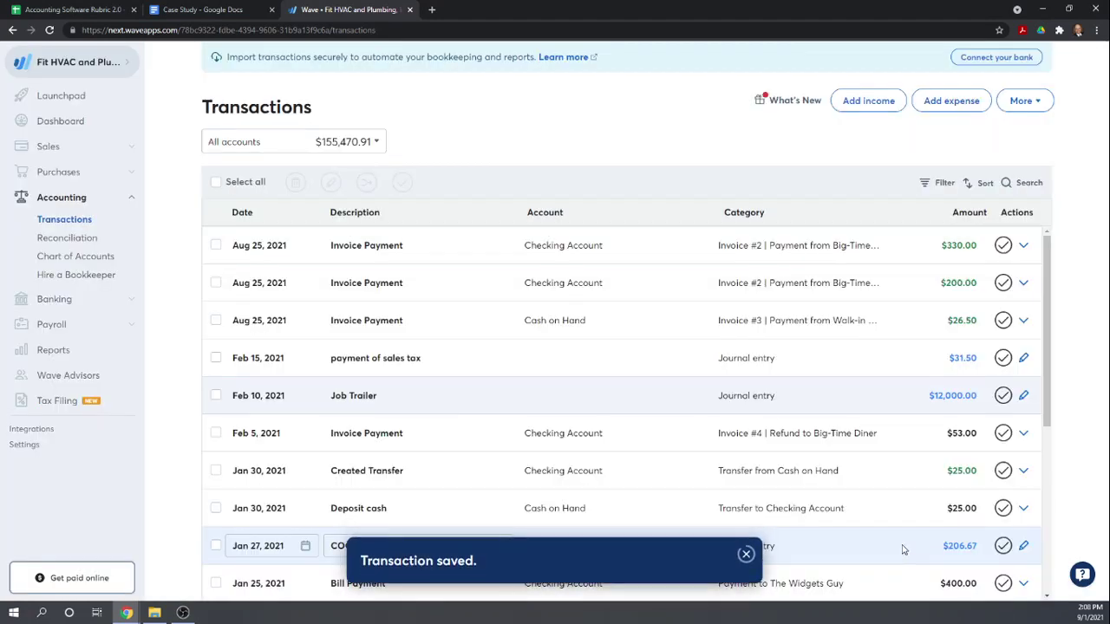
# Step: Open the Balance Sheet report in its detailed view and examine the Equipment account's transactions
pyautogui.click(240, 255)
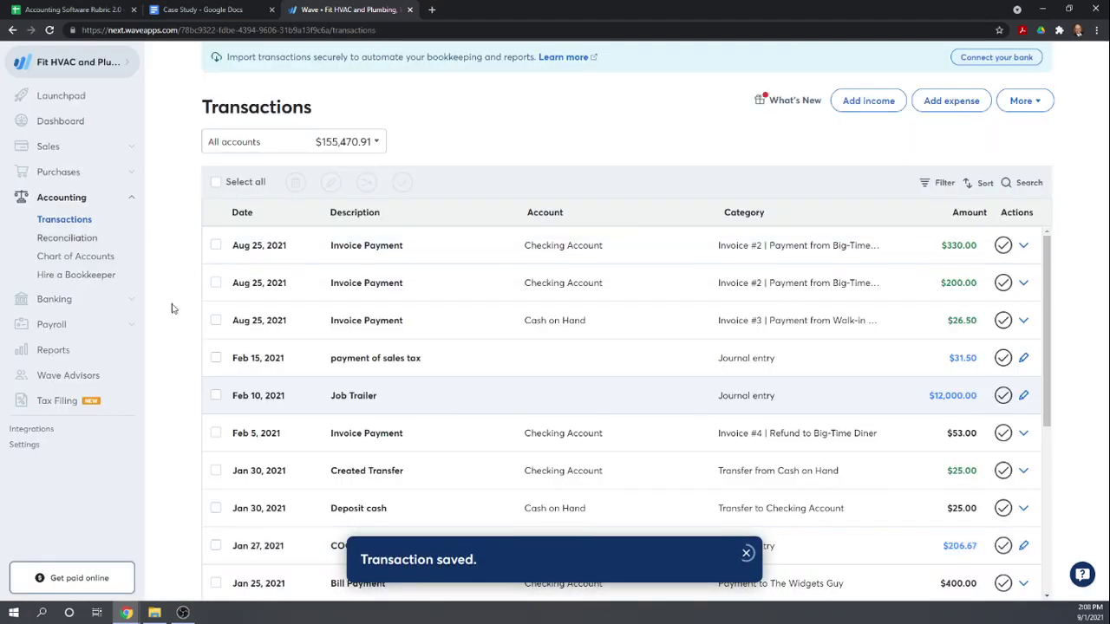
pyautogui.click(54, 350)
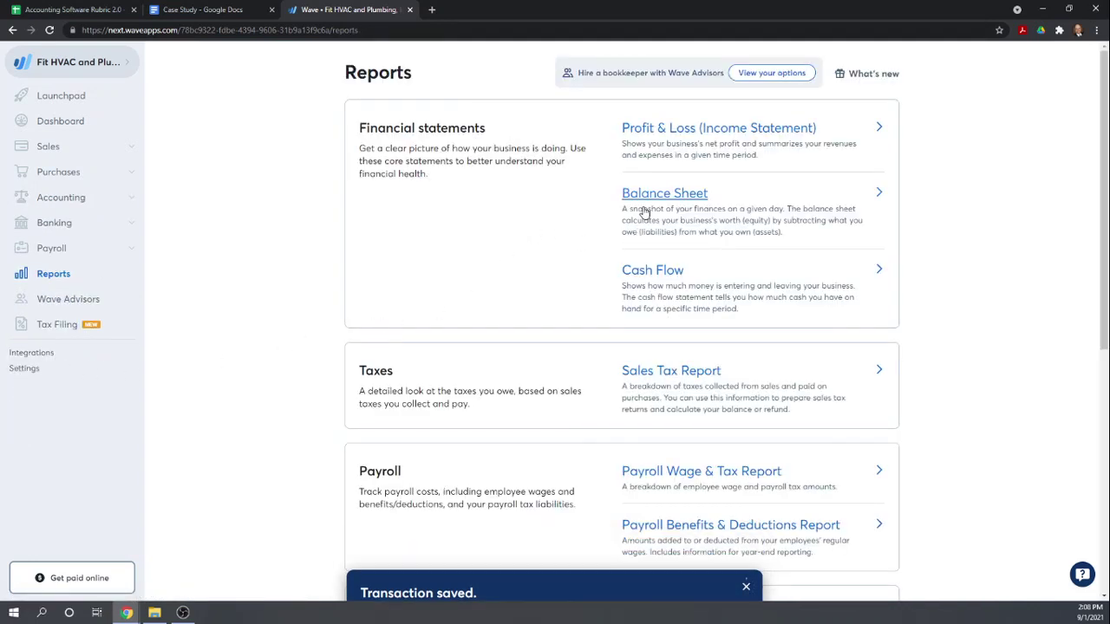
pyautogui.click(651, 196)
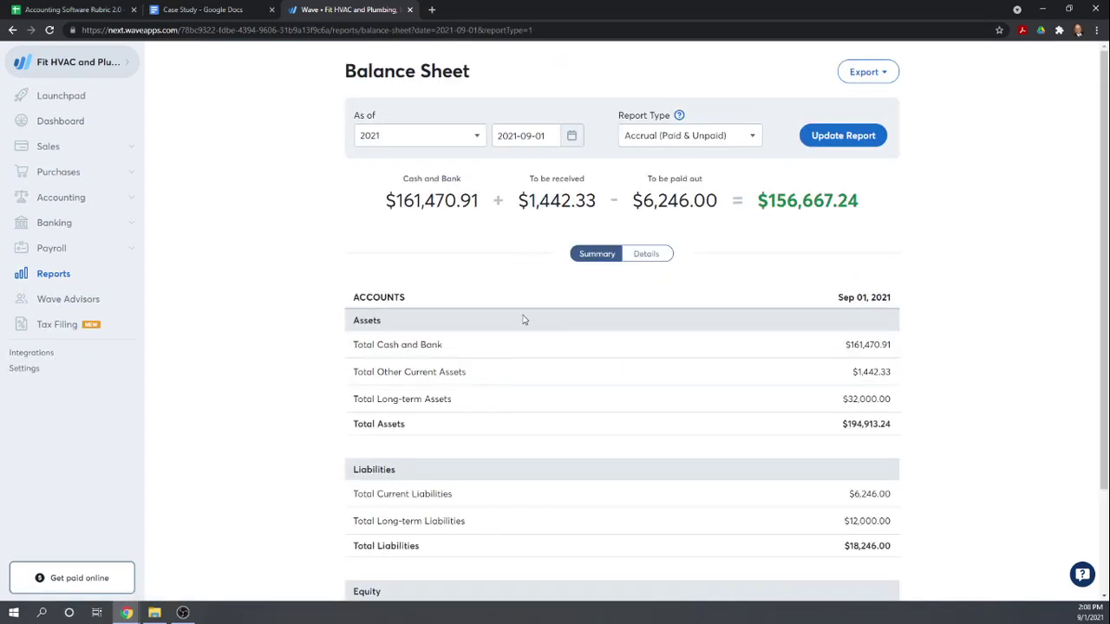
pyautogui.scroll(-2, 523, 318)
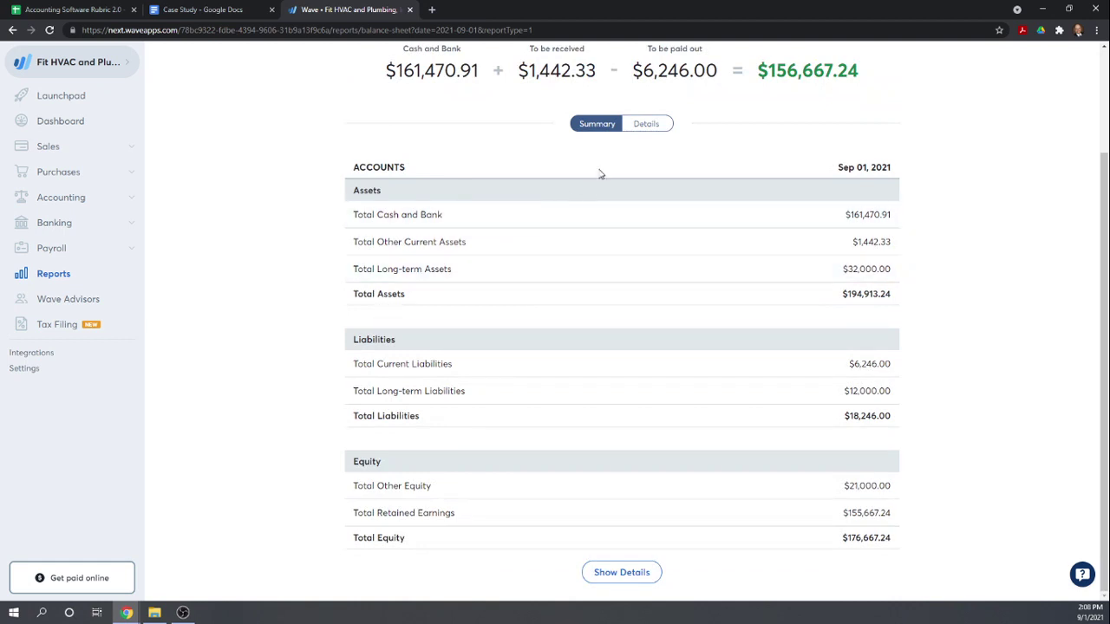
pyautogui.click(649, 129)
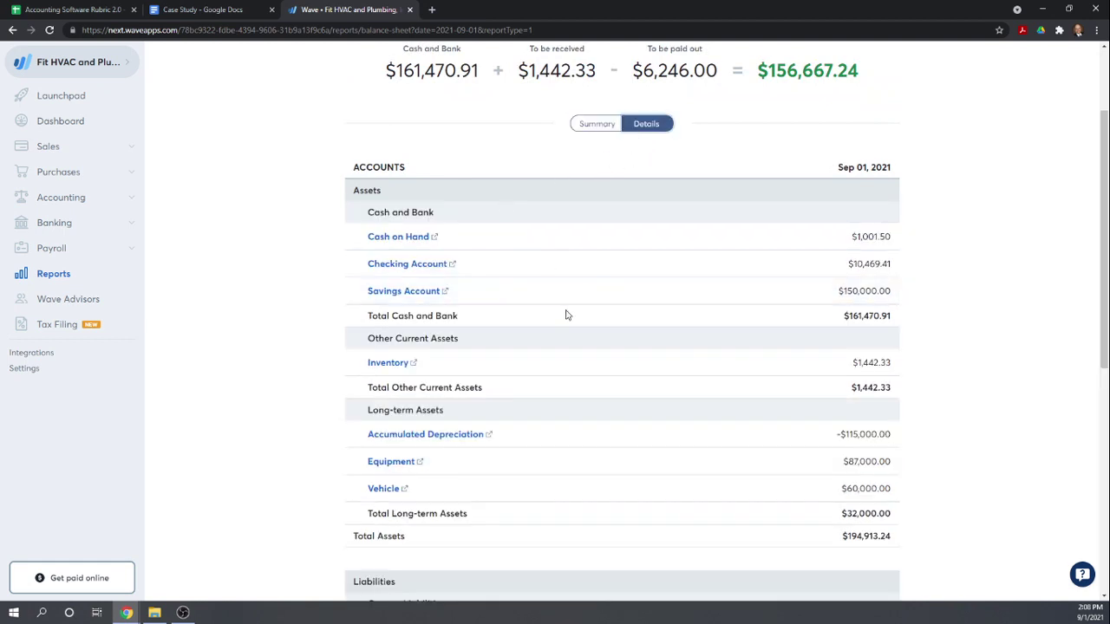
pyautogui.scroll(-1, 492, 256)
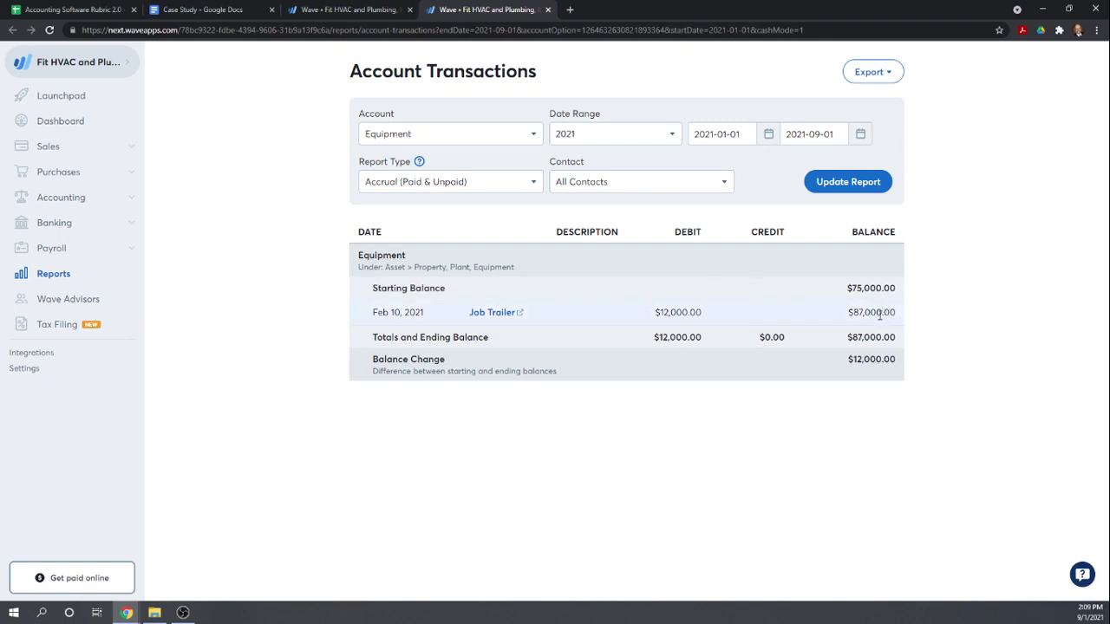
# Step: Close the Equipment transactions and review the balance sheet's long-term assets and the Bank One Note Payable liability
pyautogui.click(549, 9)
pyautogui.scroll(-2, 407, 375)
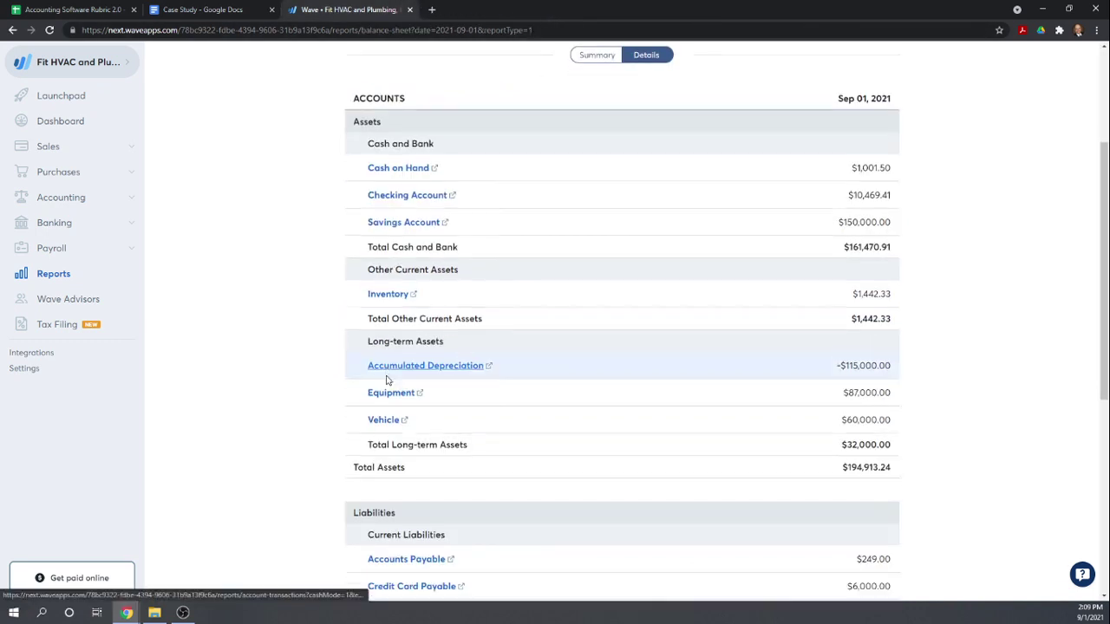
pyautogui.scroll(-2, 599, 394)
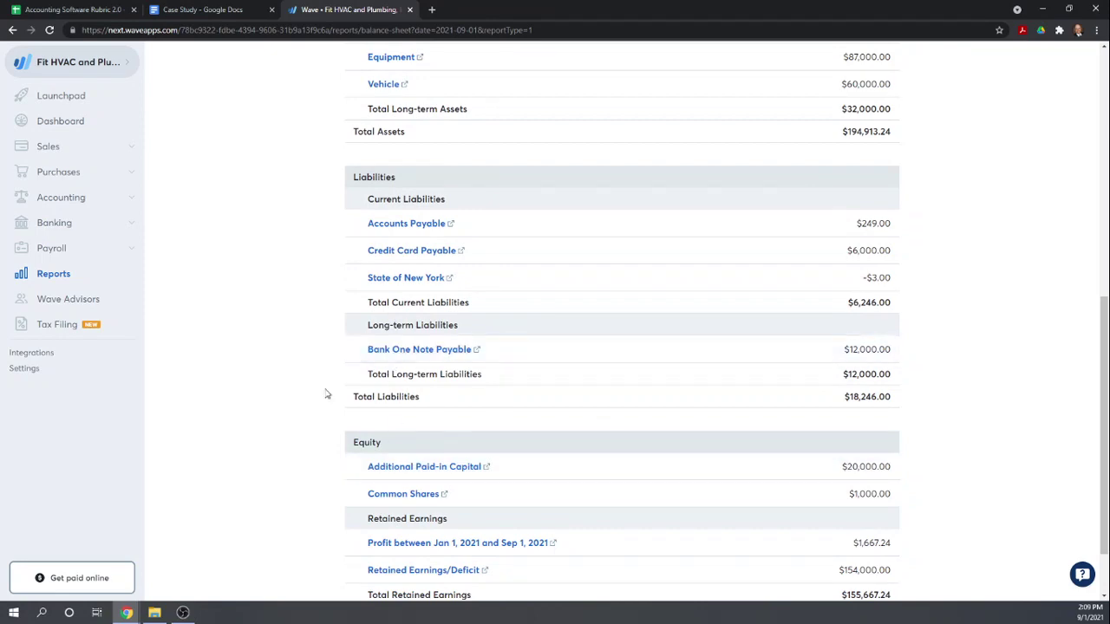
pyautogui.scroll(6, 230, 407)
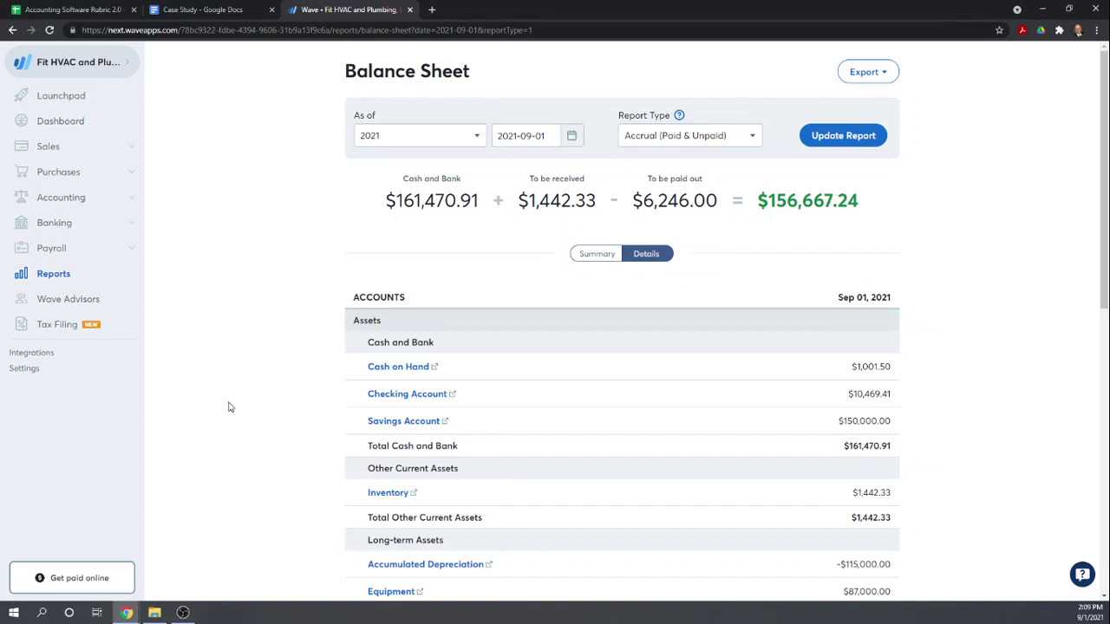
# Step: Switch to the Accounting Software Rubric 2.0 spreadsheet and score Wave 1, 0, 0 and 1 in cells C4 to C7 of Chapter 5
pyautogui.click(87, 11)
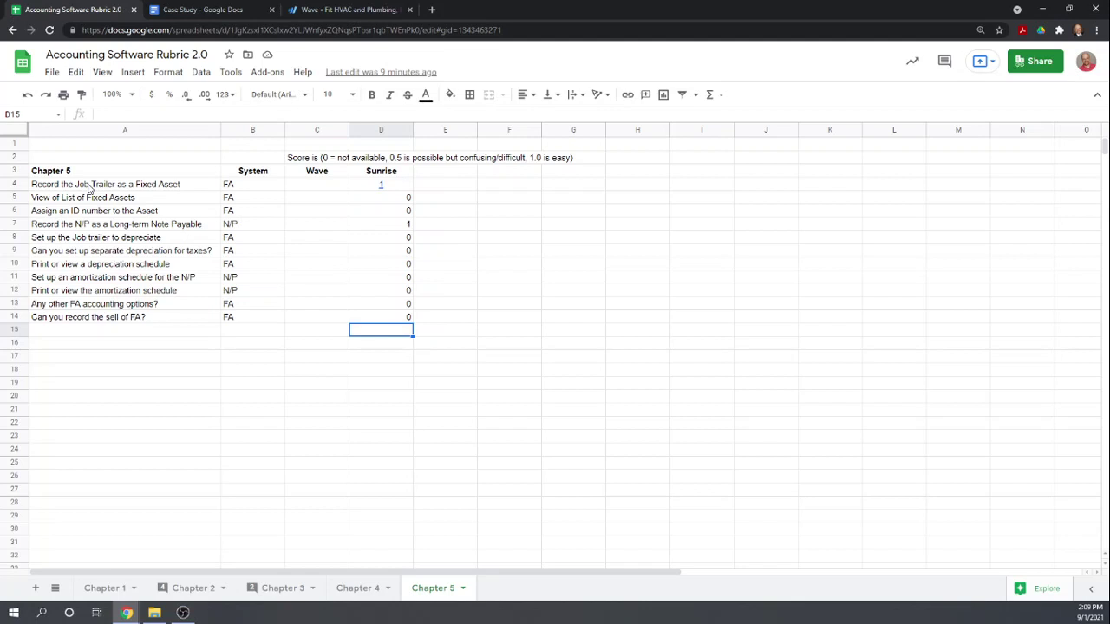
pyautogui.click(316, 188)
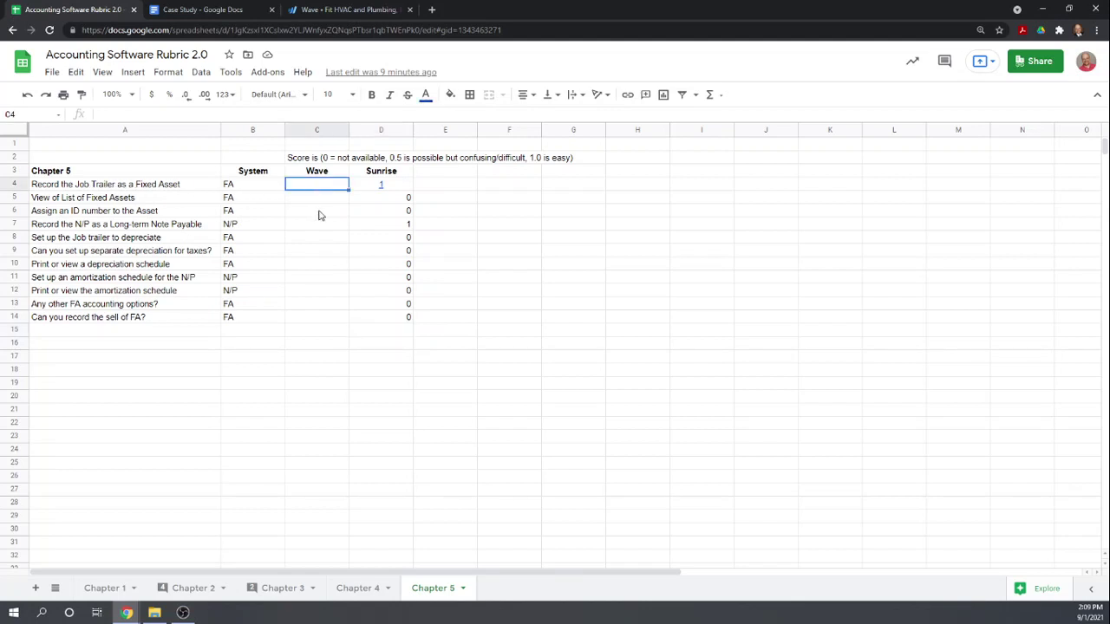
pyautogui.write('1')
pyautogui.press('Return')
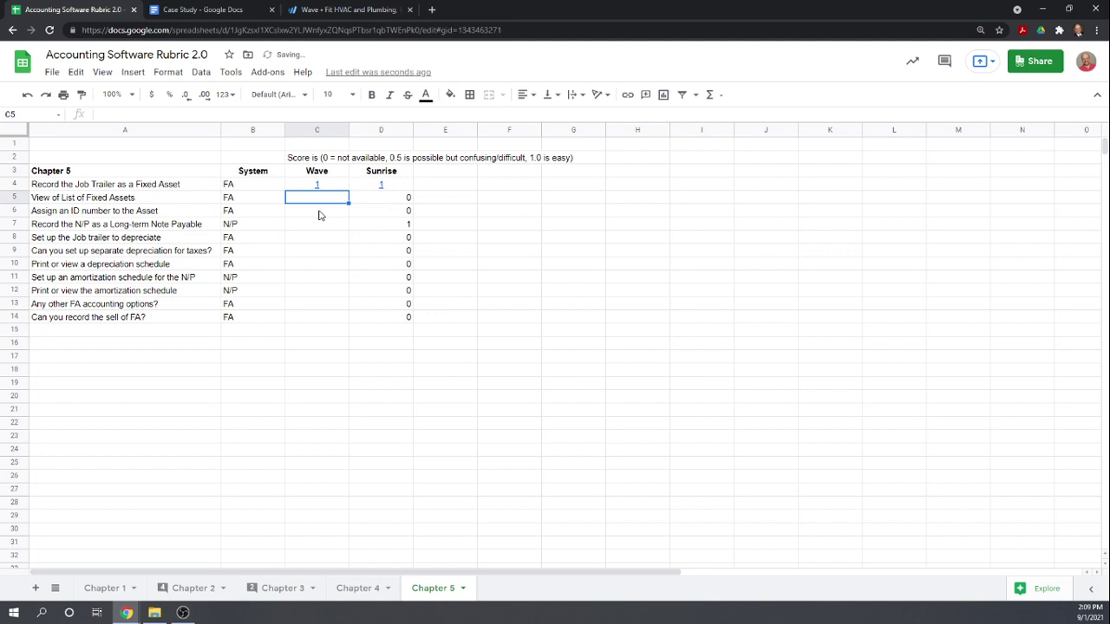
pyautogui.write('0')
pyautogui.press('Return')
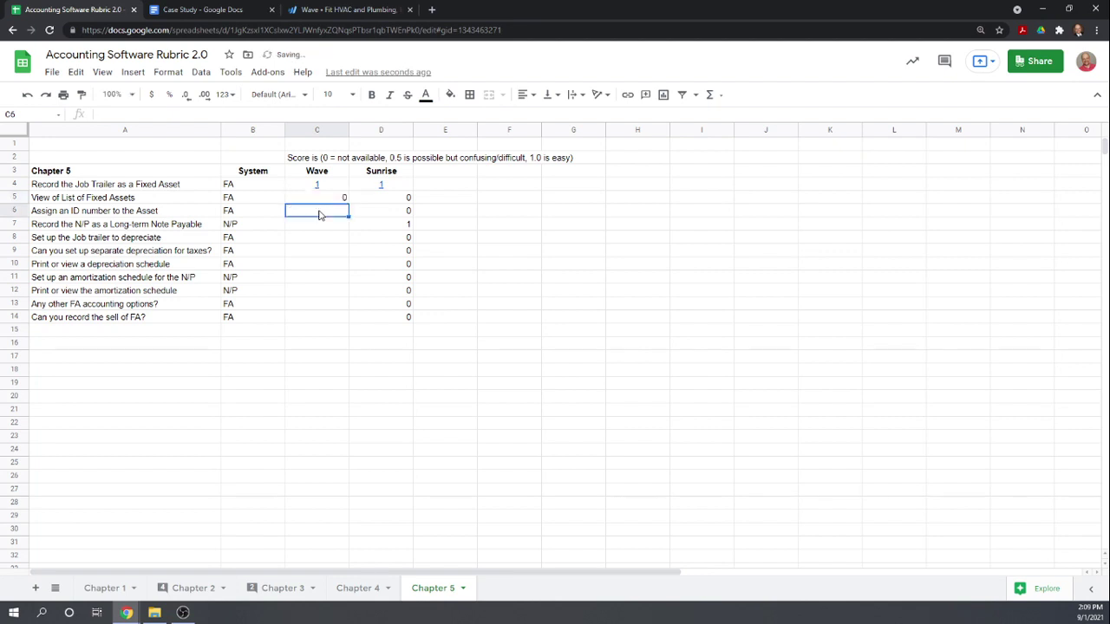
pyautogui.write('0')
pyautogui.press('Return')
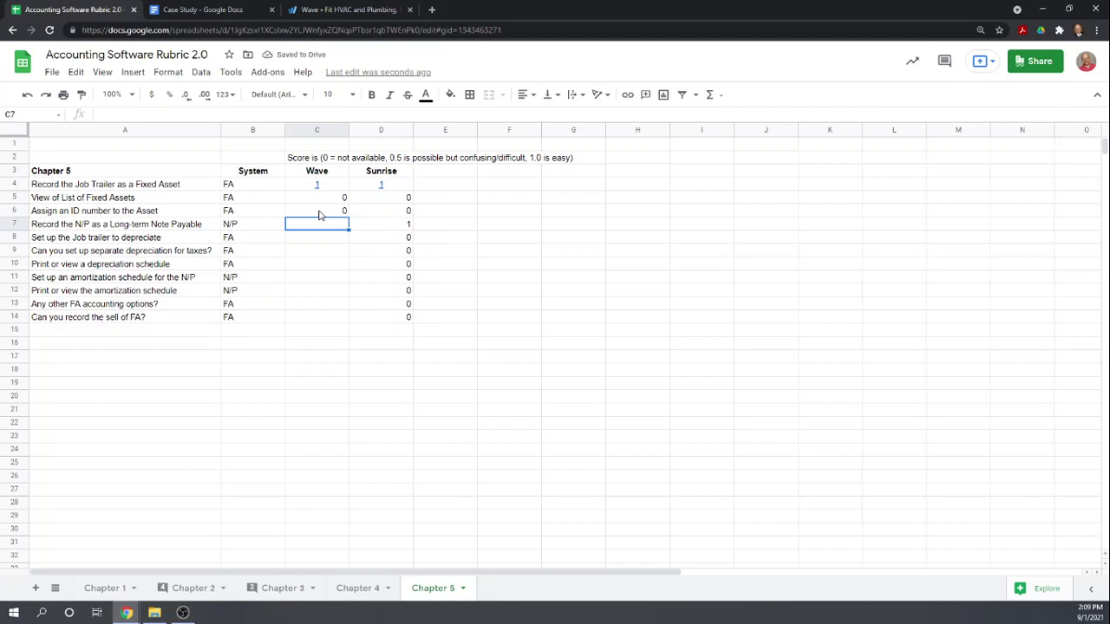
pyautogui.write('1')
pyautogui.press('Return')
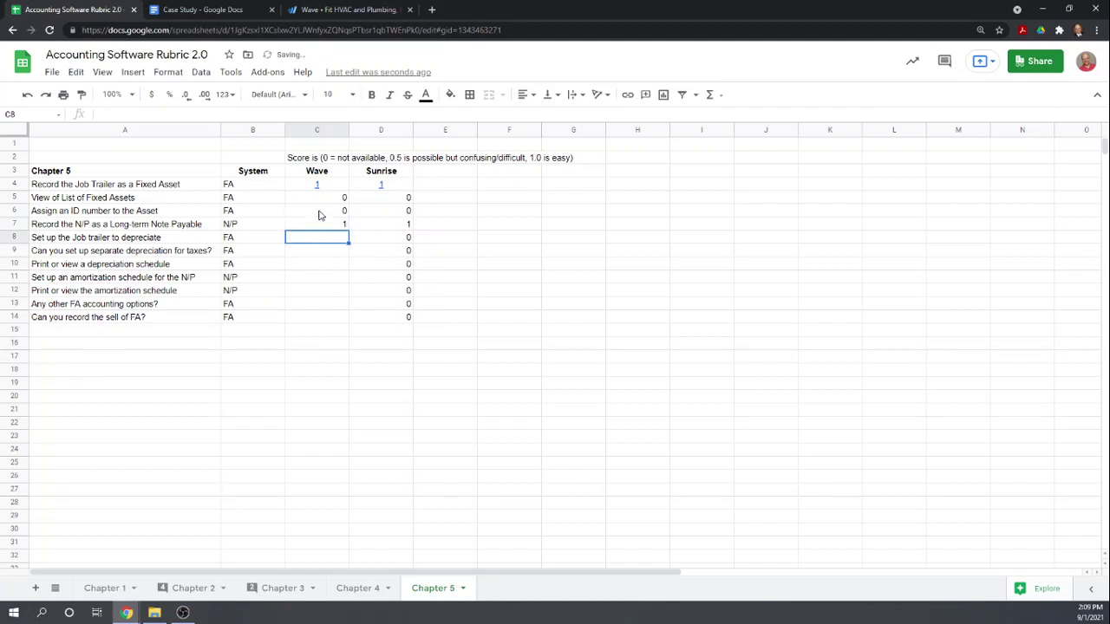
# Step: Score Wave 0 for job trailer depreciation setup, separate tax depreciation and the depreciation schedule in cells C8 to C10
pyautogui.write('0')
pyautogui.press('Return')
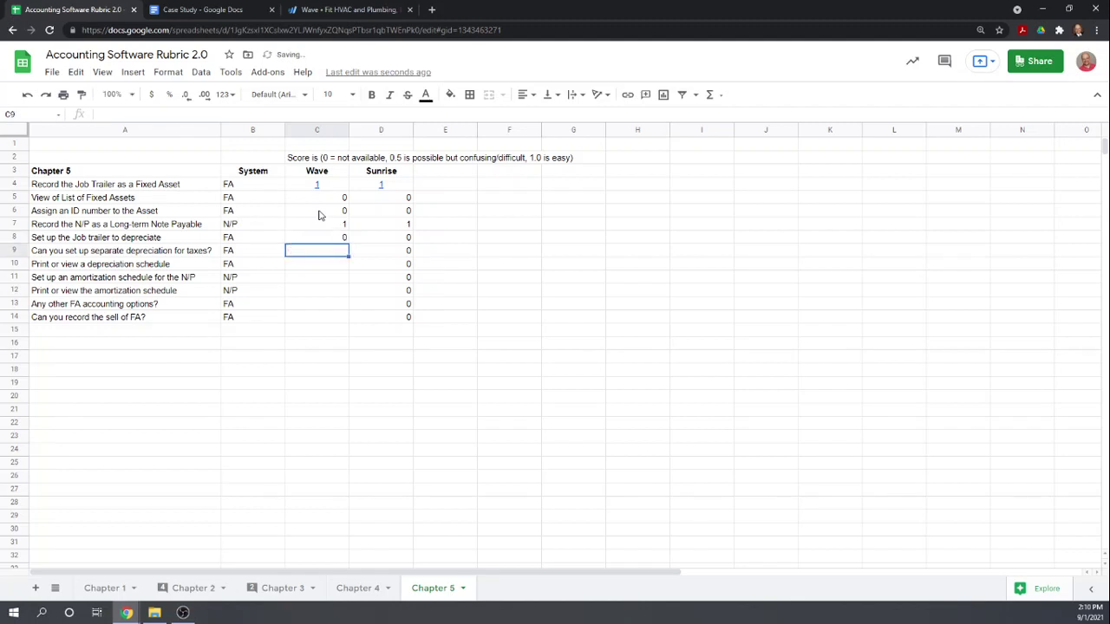
pyautogui.write('0')
pyautogui.press('Return')
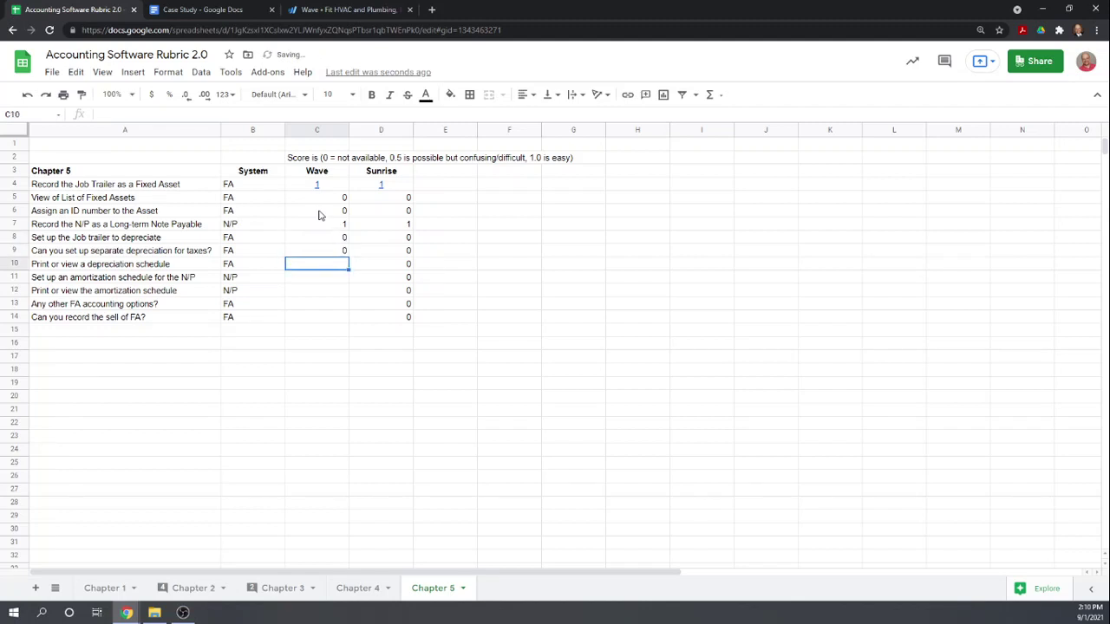
pyautogui.write('0')
pyautogui.press('Return')
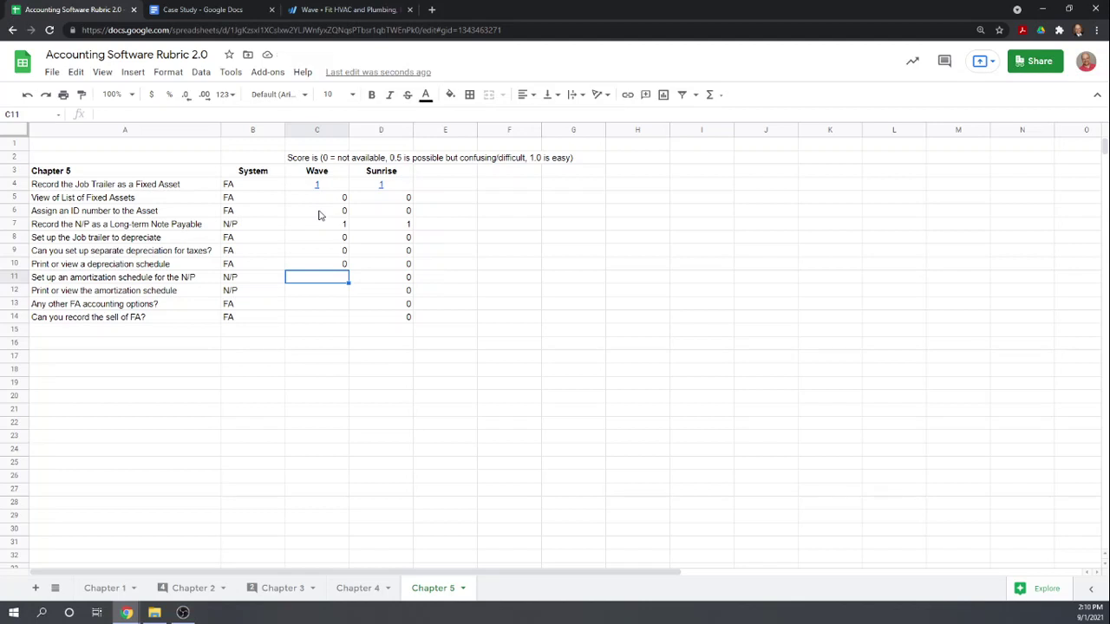
# Step: Score Wave 0 for setting up and for printing or viewing the note's amortization schedule in cells C11 and C12
pyautogui.write('0')
pyautogui.press('Return')
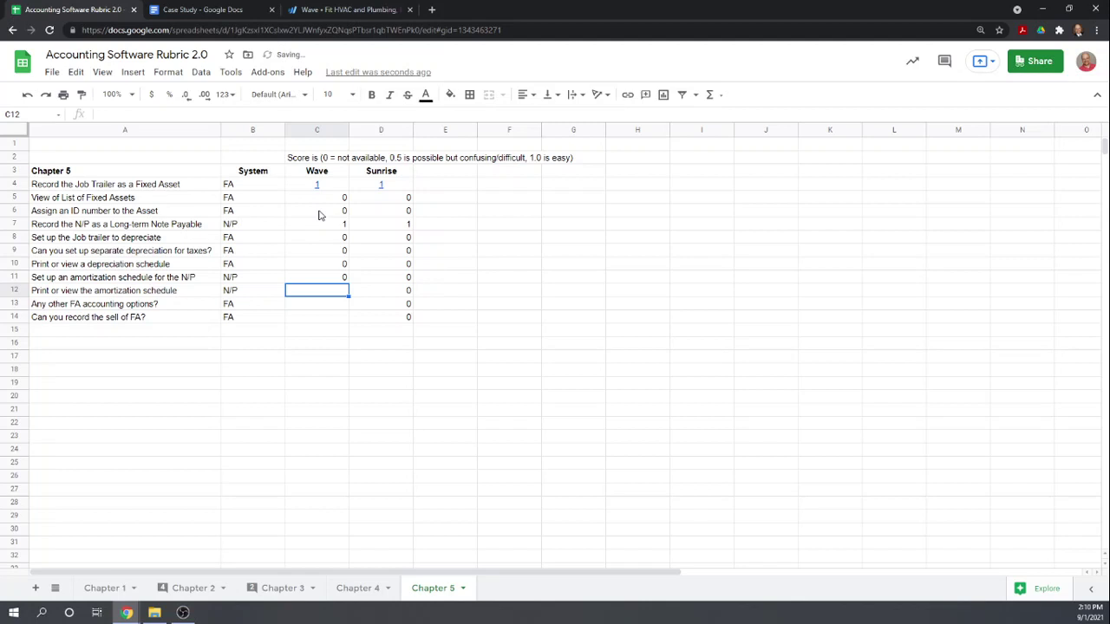
pyautogui.write('0')
pyautogui.press('Return')
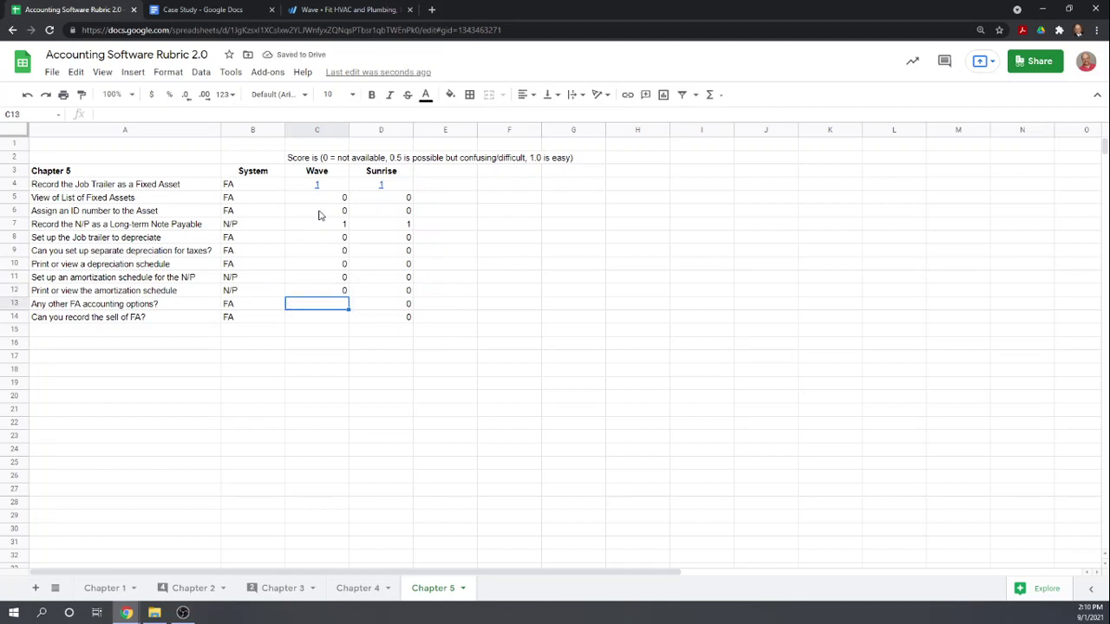
# Step: Score Wave 0 for other fixed asset accounting options and for recording a fixed asset sale in cells C13 and C14
pyautogui.write('0')
pyautogui.press('Return')
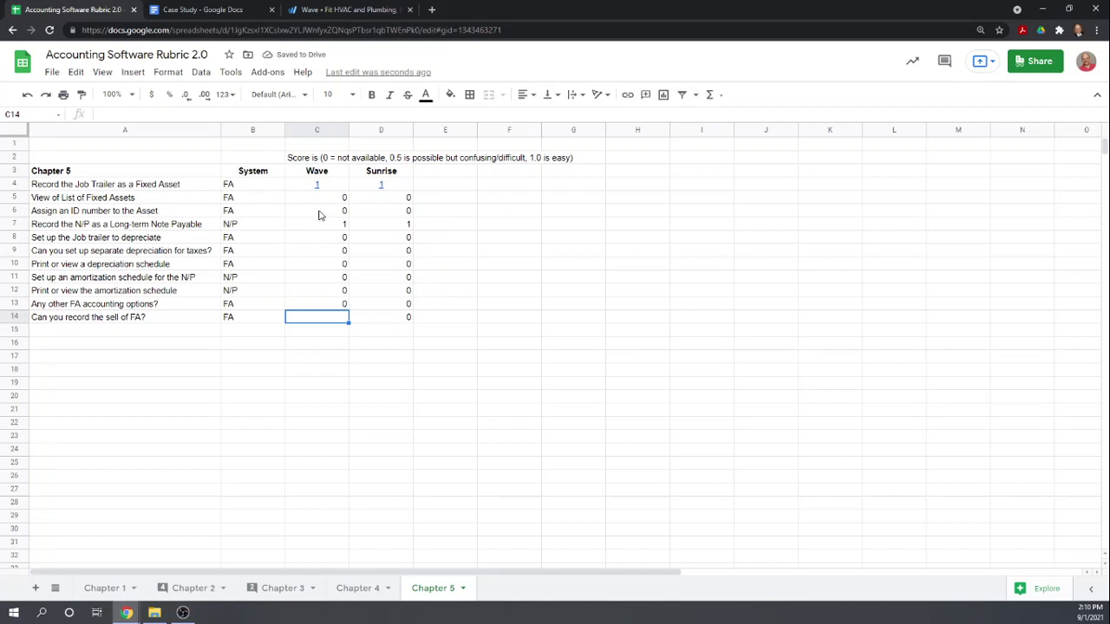
pyautogui.write('0')
pyautogui.press('Return')
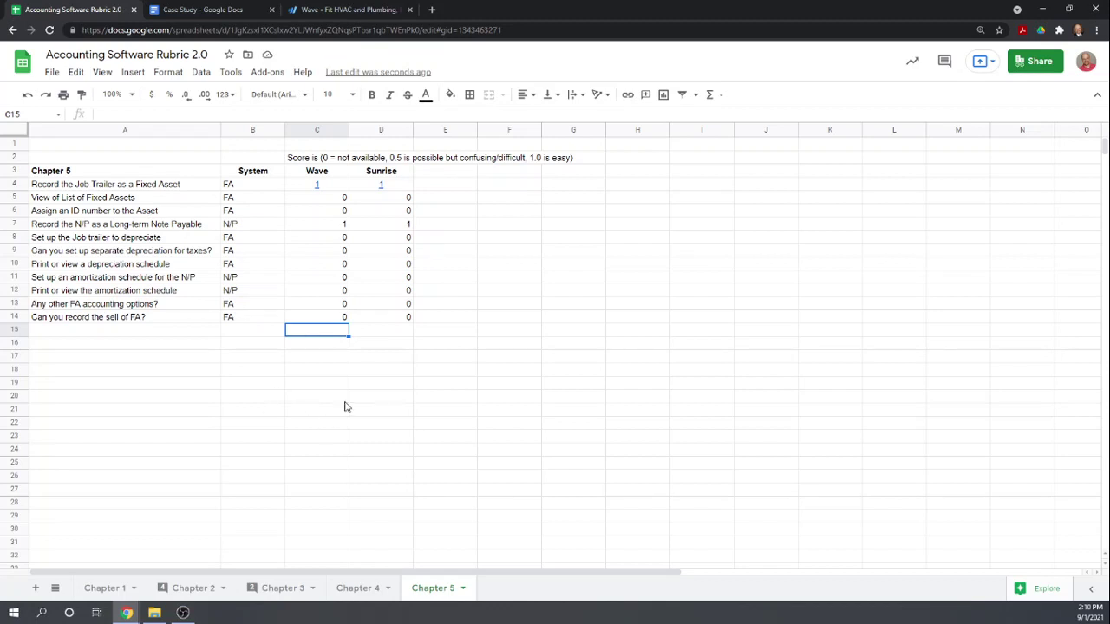
pyautogui.scroll(-2, 344, 407)
pyautogui.scroll(2, 345, 407)
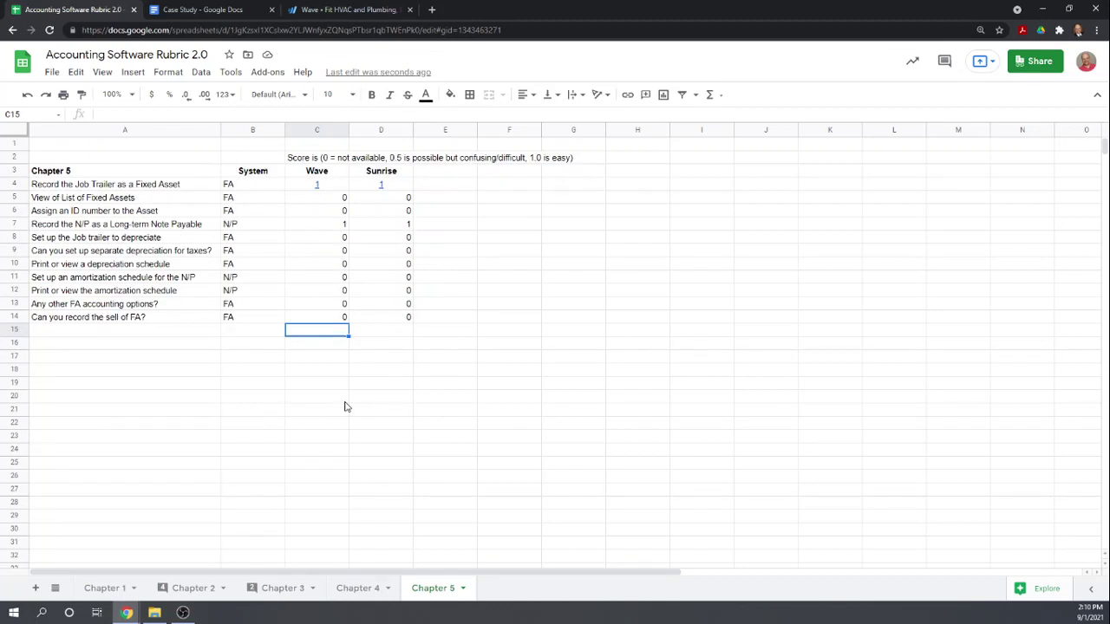